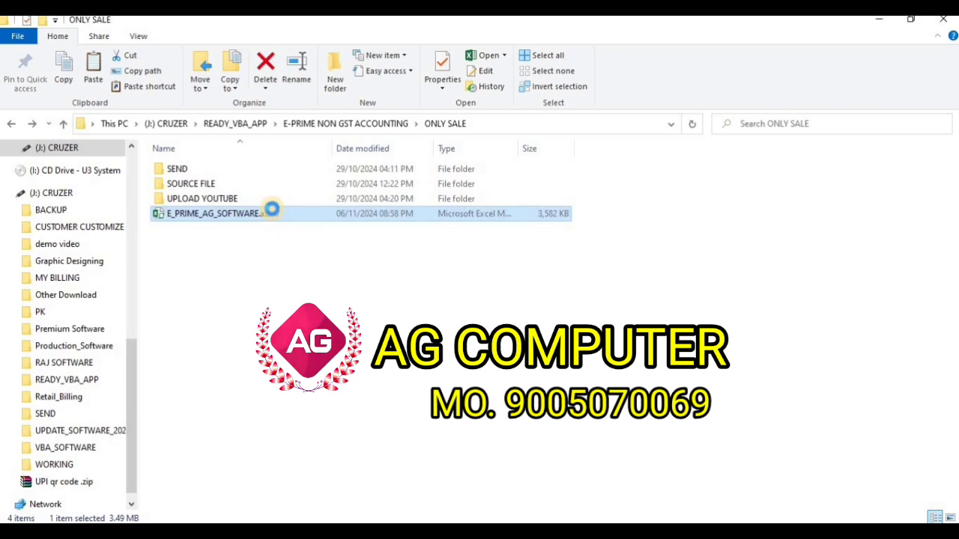
Open the E_PRIME_AG_SOFTWARE.xlsm workbook from its right-click menu in the ONLY SALE folder
{"action": "right_click", "coordinate": [272, 212]}
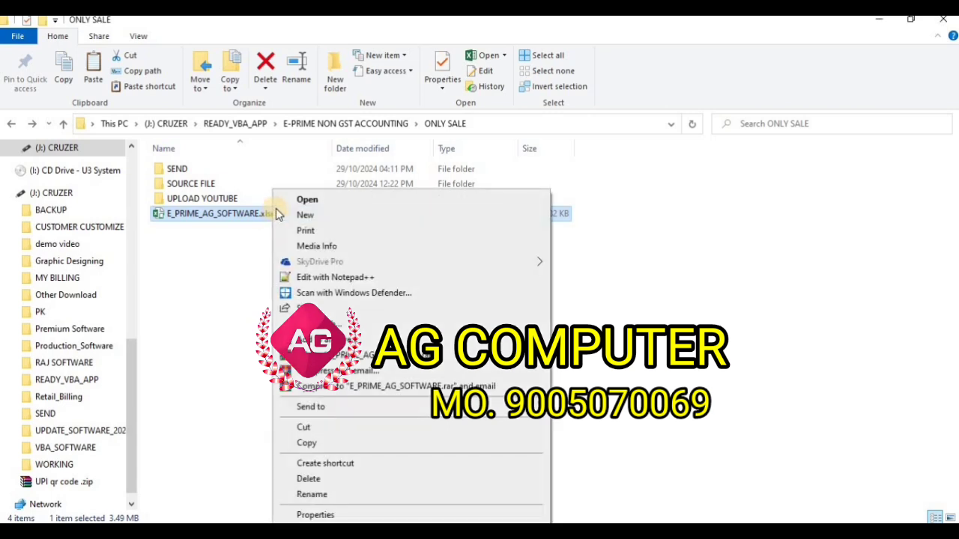
{"action": "left_click", "coordinate": [307, 200]}
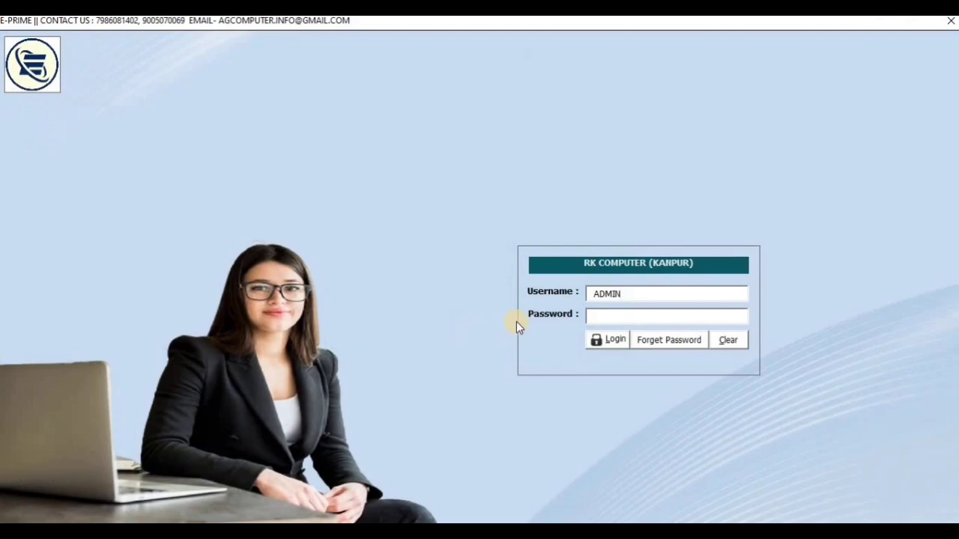
Enter the administrator password on the E-PRIME login screen and log in
{"action": "left_click", "coordinate": [603, 316]}
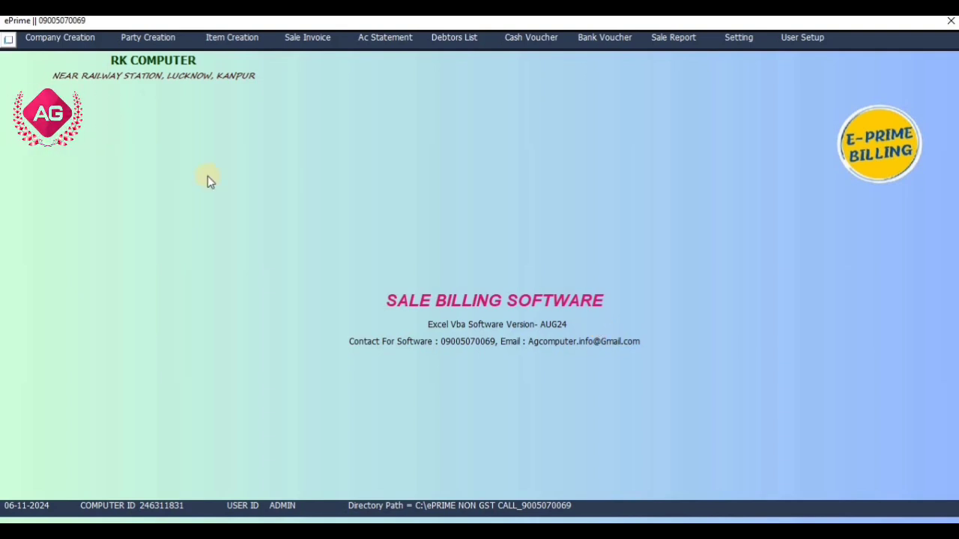
Review the Company Creation details and the Party Creation form, closing each afterwards
{"action": "left_click", "coordinate": [84, 44]}
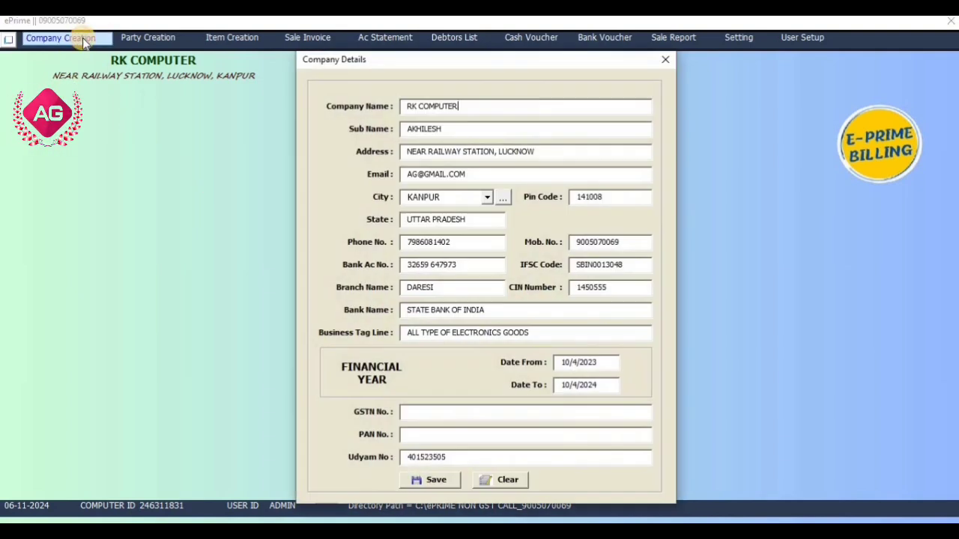
{"action": "left_click", "coordinate": [664, 61]}
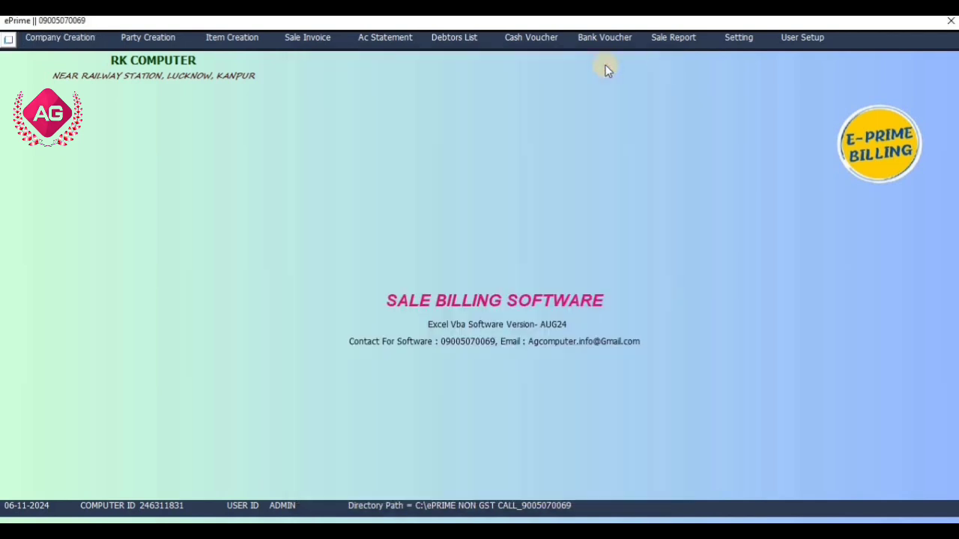
{"action": "left_click", "coordinate": [160, 45]}
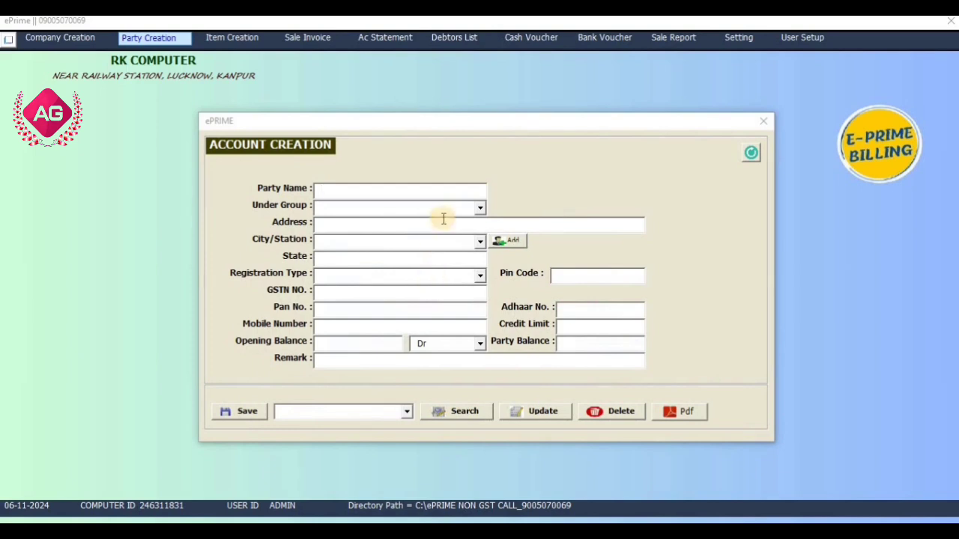
{"action": "left_click", "coordinate": [761, 121]}
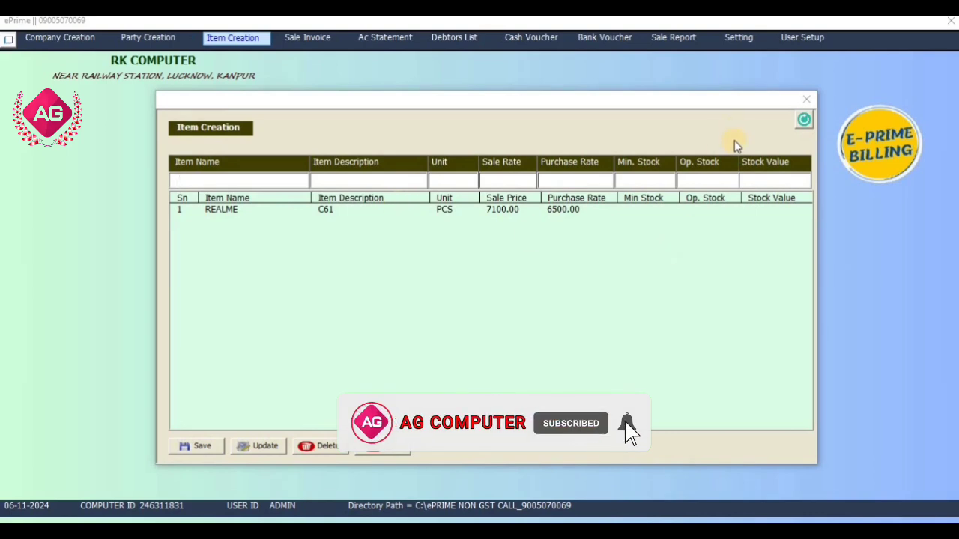
Close Item Creation and start Sale Invoice bill 2, CREDIT, dated 6-Nov-2024
{"action": "left_click", "coordinate": [807, 100]}
{"action": "left_click", "coordinate": [289, 41]}
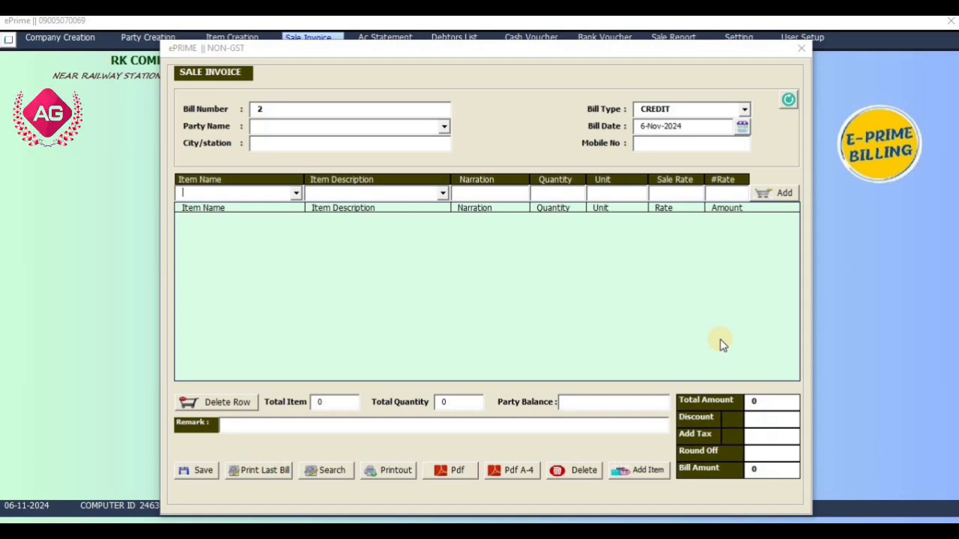
View the customer's Ac Statement and the Debtors List, each showing a 30000 balance
{"action": "left_click", "coordinate": [802, 57]}
{"action": "left_click", "coordinate": [382, 37]}
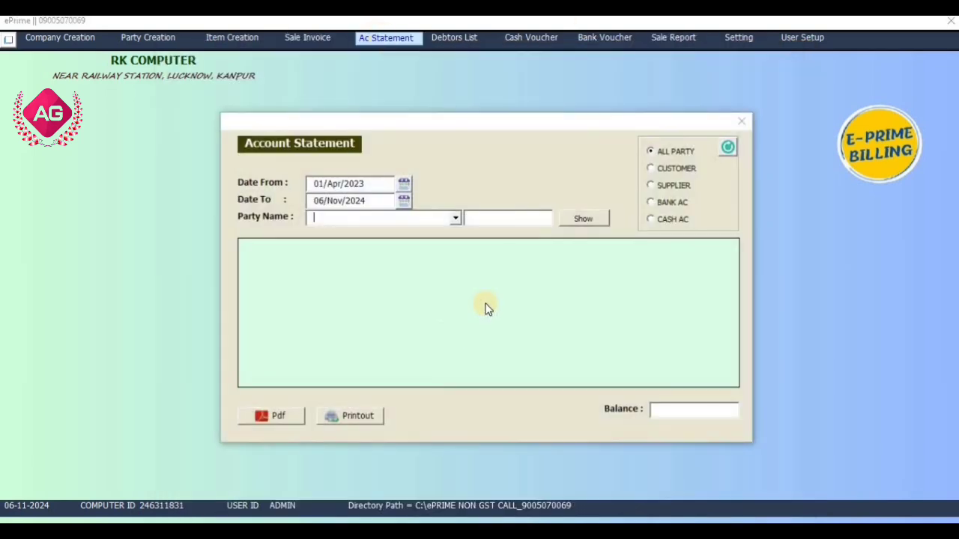
{"action": "left_click", "coordinate": [459, 221]}
{"action": "left_click", "coordinate": [442, 232]}
{"action": "left_click", "coordinate": [583, 219]}
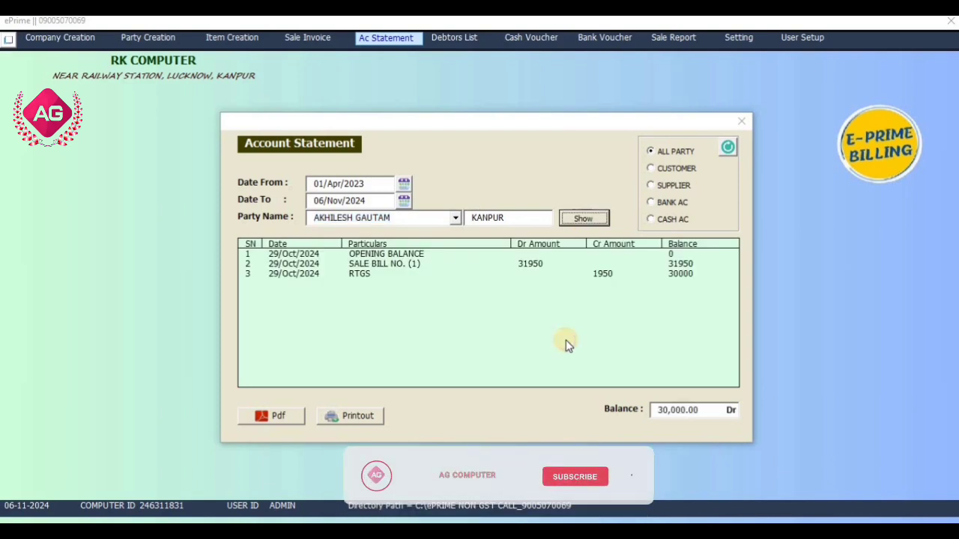
{"action": "left_click", "coordinate": [741, 123]}
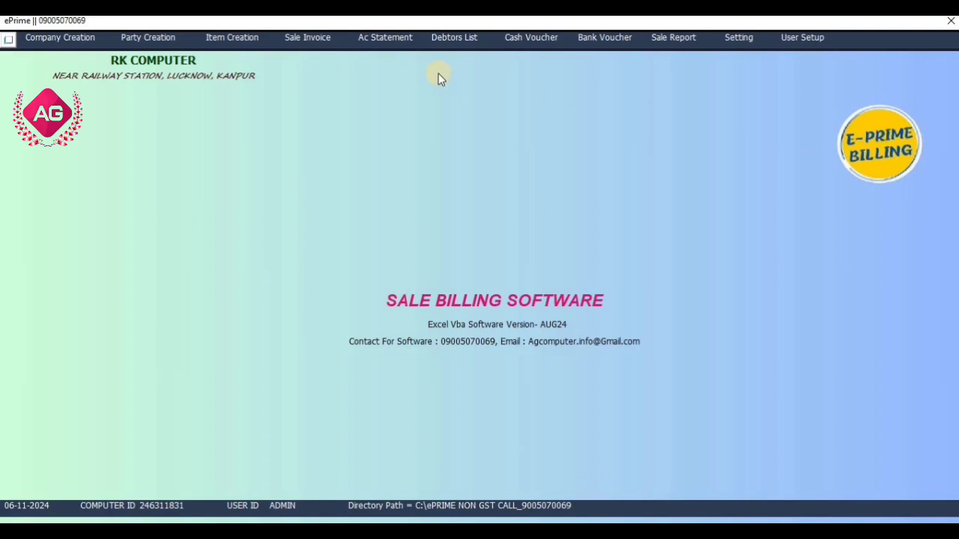
{"action": "left_click", "coordinate": [460, 41]}
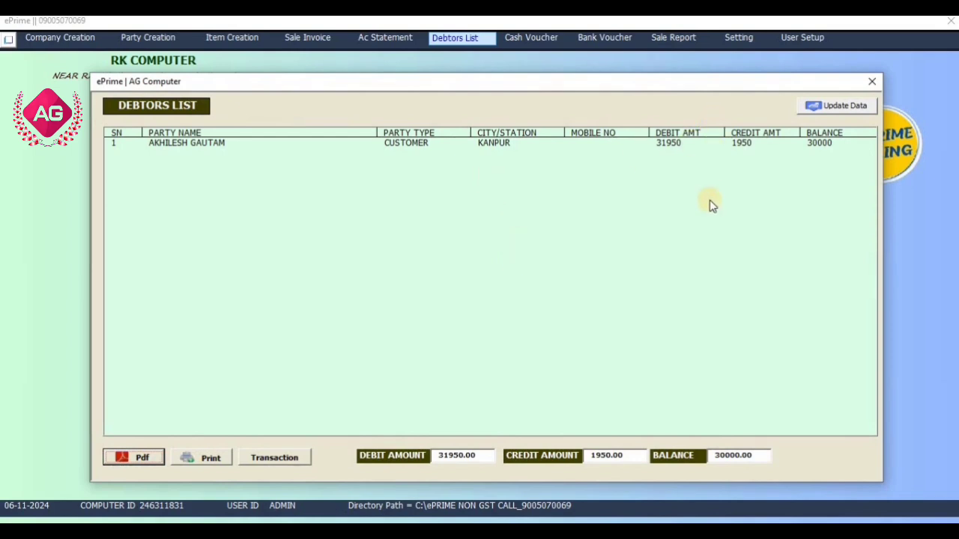
{"action": "left_click", "coordinate": [871, 84]}
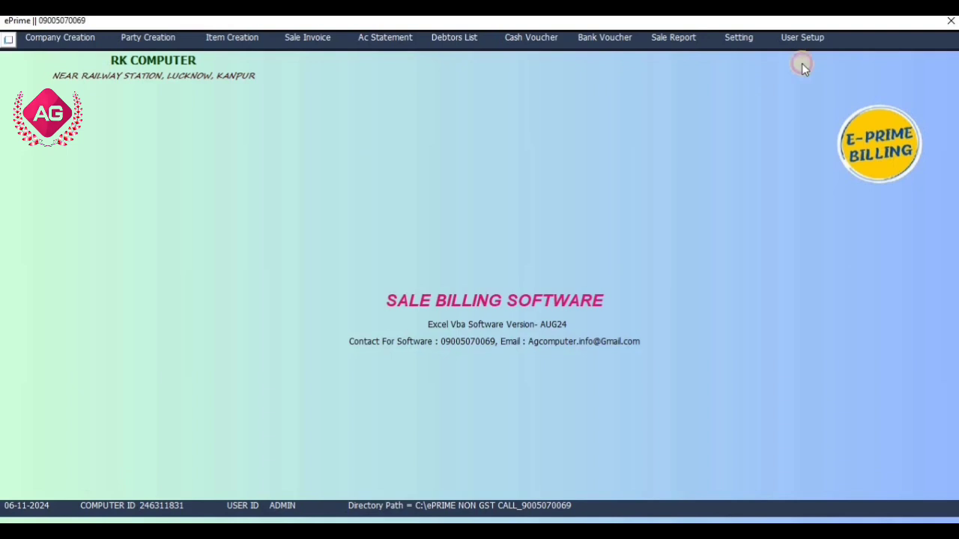
{"action": "left_click", "coordinate": [516, 38]}
{"action": "left_click", "coordinate": [737, 134]}
{"action": "left_click", "coordinate": [609, 37]}
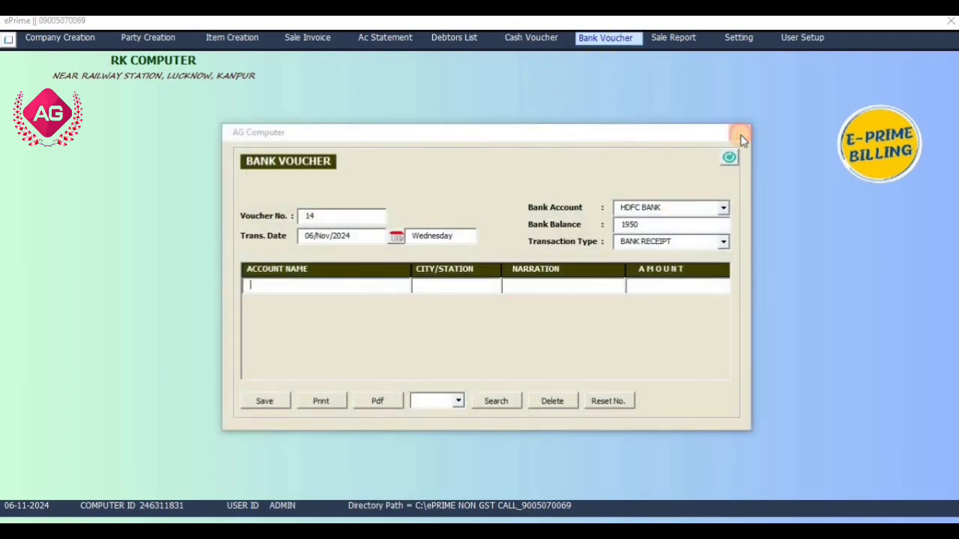
{"action": "left_click", "coordinate": [636, 223]}
{"action": "left_click", "coordinate": [741, 132]}
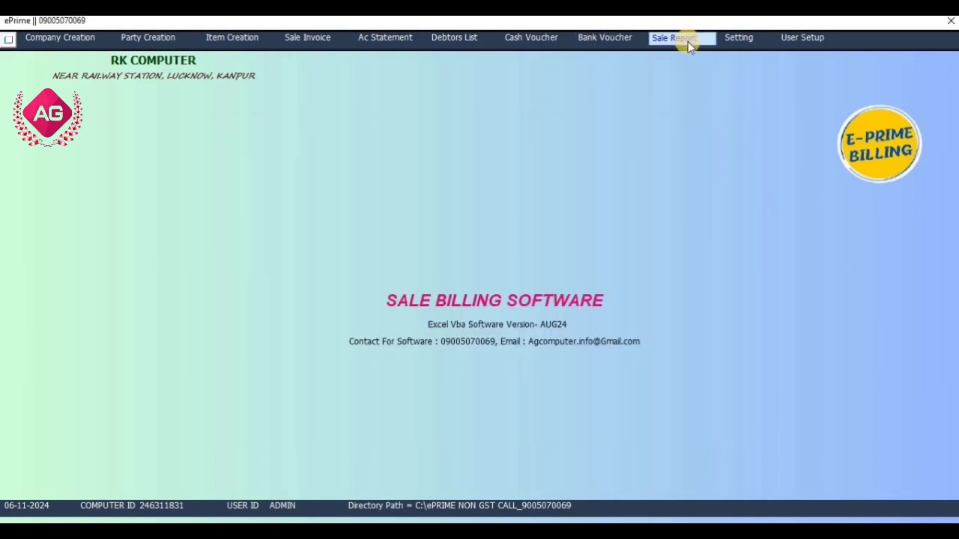
{"action": "left_click", "coordinate": [688, 41]}
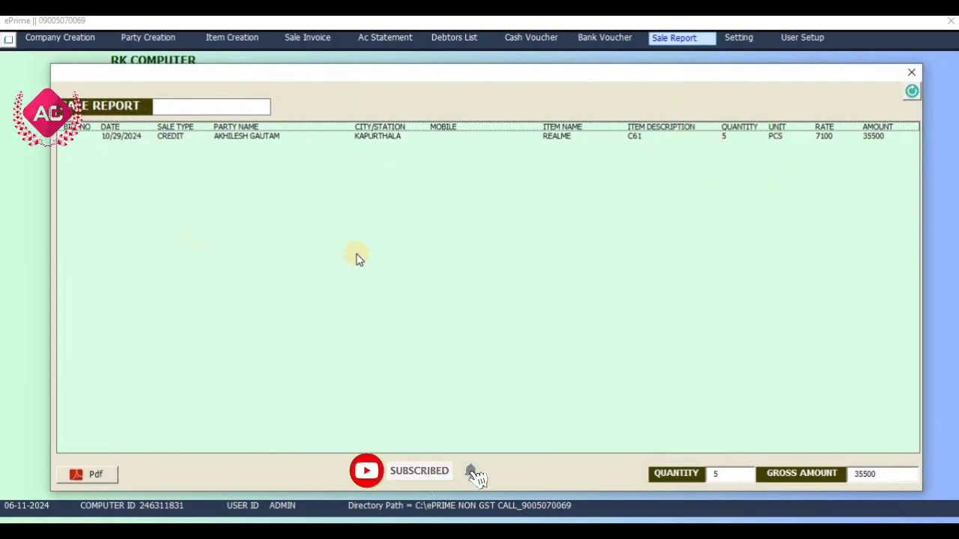
{"action": "left_click", "coordinate": [912, 72]}
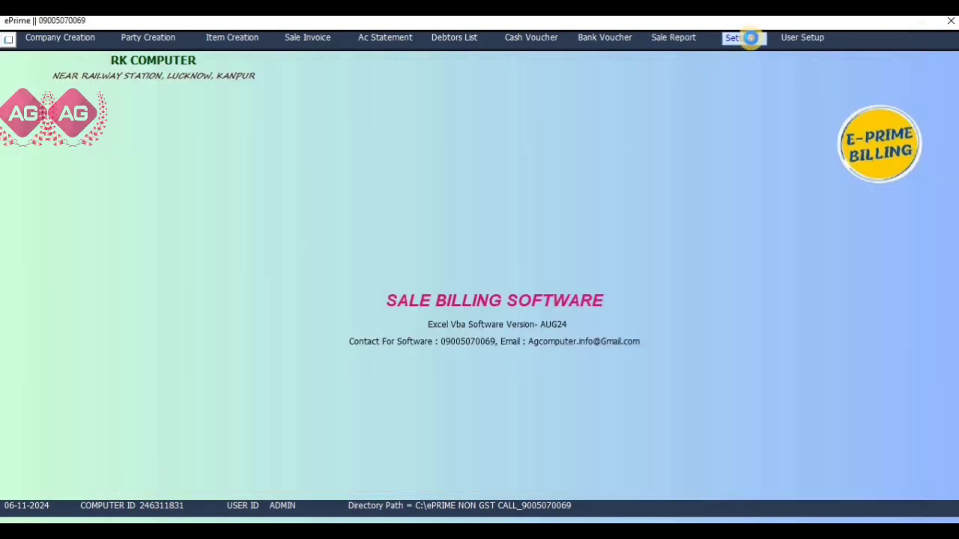
Set Show Com. Contact Details on Bill to NO, save the settings, and open a new Sale Invoice
{"action": "left_click", "coordinate": [750, 38]}
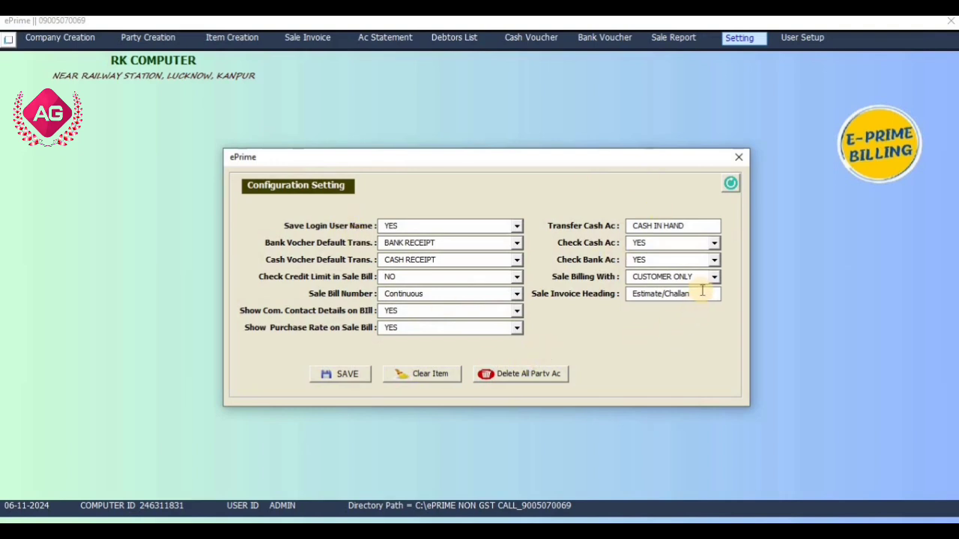
{"action": "left_click_drag", "start_coordinate": [702, 294], "coordinate": [475, 321]}
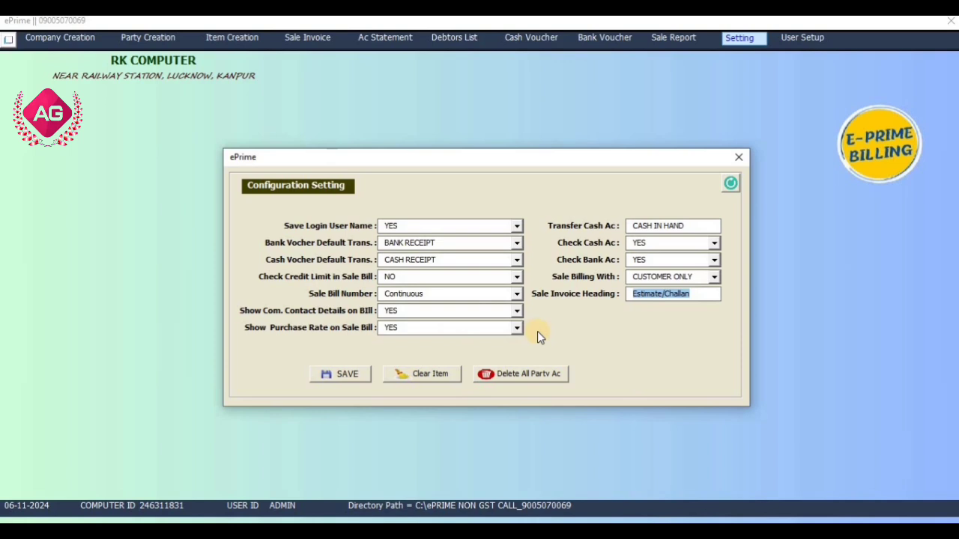
{"action": "left_click", "coordinate": [388, 310]}
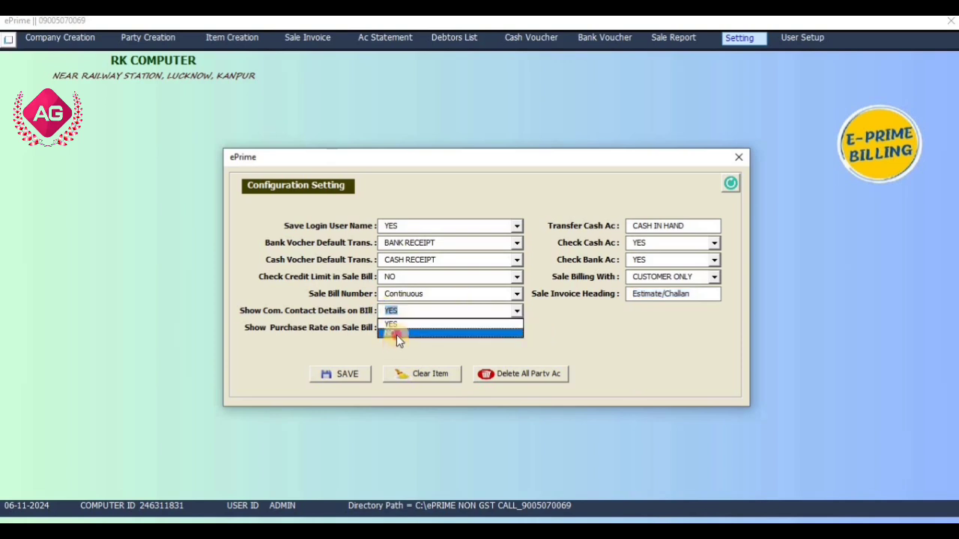
{"action": "left_click", "coordinate": [397, 335]}
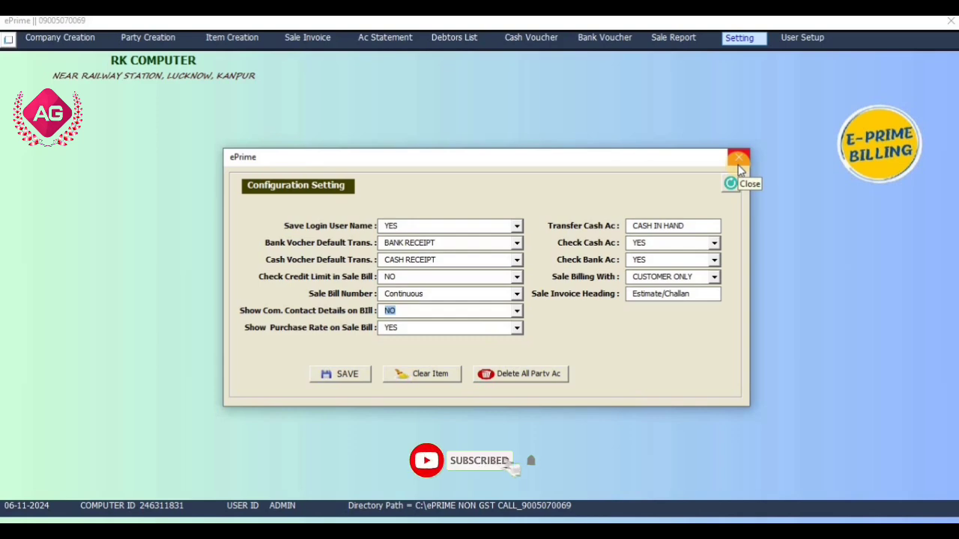
{"action": "left_click", "coordinate": [507, 327]}
{"action": "left_click", "coordinate": [507, 328]}
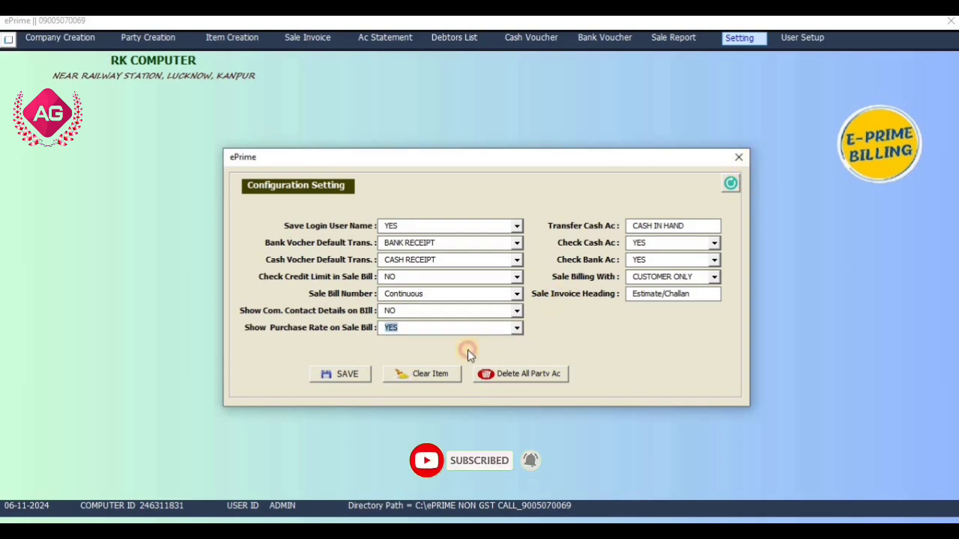
{"action": "left_click", "coordinate": [359, 378]}
{"action": "key", "text": "Return"}
{"action": "left_click", "coordinate": [739, 158]}
{"action": "left_click", "coordinate": [305, 38]}
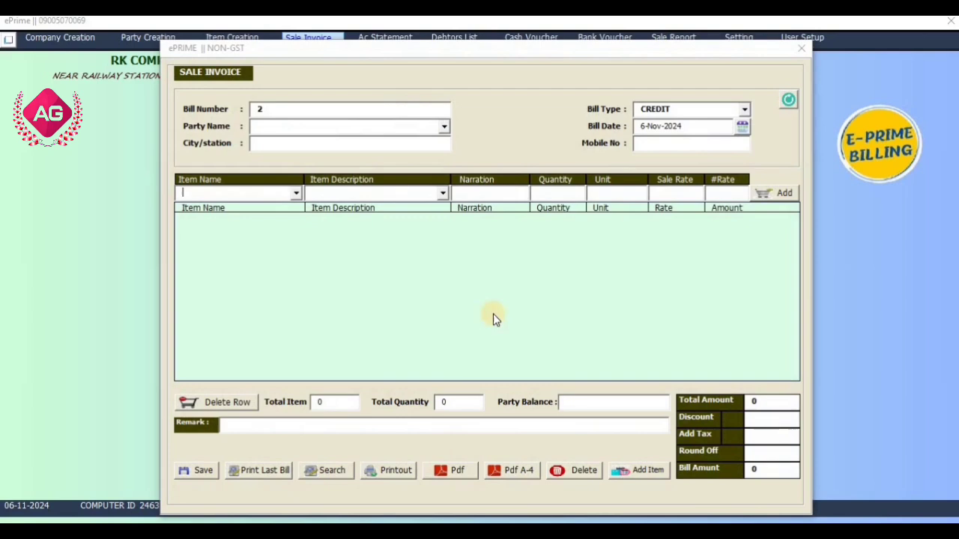
Put REALME C61 on the invoice line, check its 7100 sale rate, then close the invoice
{"action": "left_click", "coordinate": [732, 191]}
{"action": "left_click", "coordinate": [296, 193]}
{"action": "left_click", "coordinate": [283, 208]}
{"action": "left_click", "coordinate": [441, 194]}
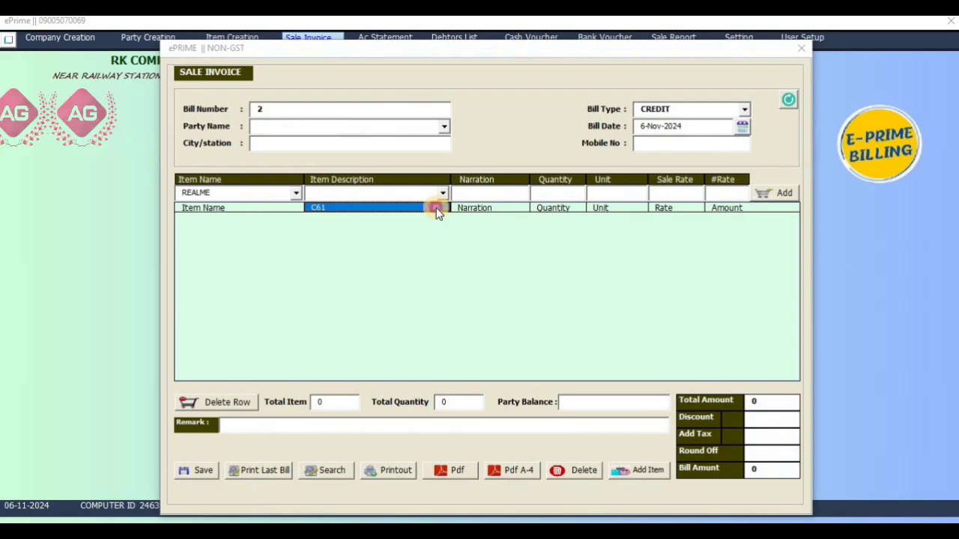
{"action": "left_click", "coordinate": [435, 207]}
{"action": "left_click", "coordinate": [680, 194]}
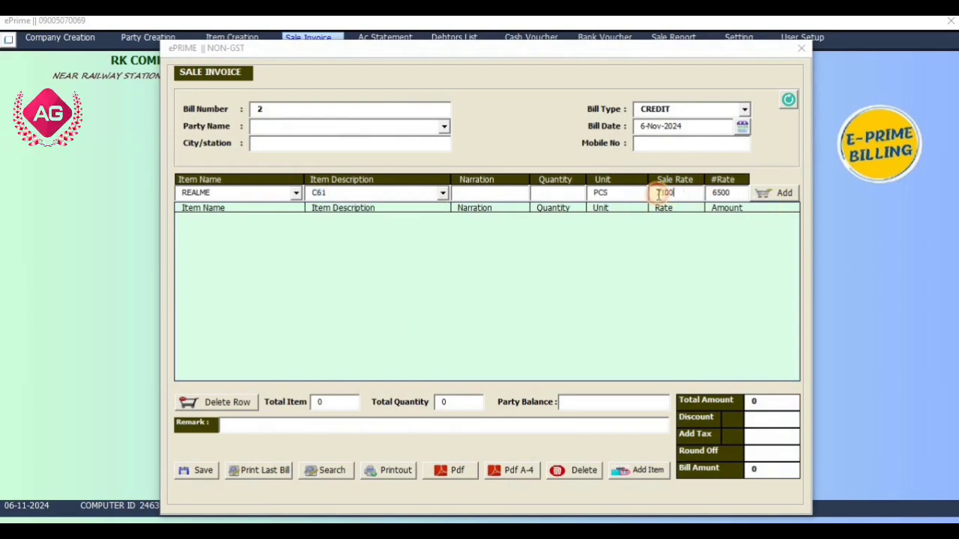
{"action": "left_click", "coordinate": [734, 193]}
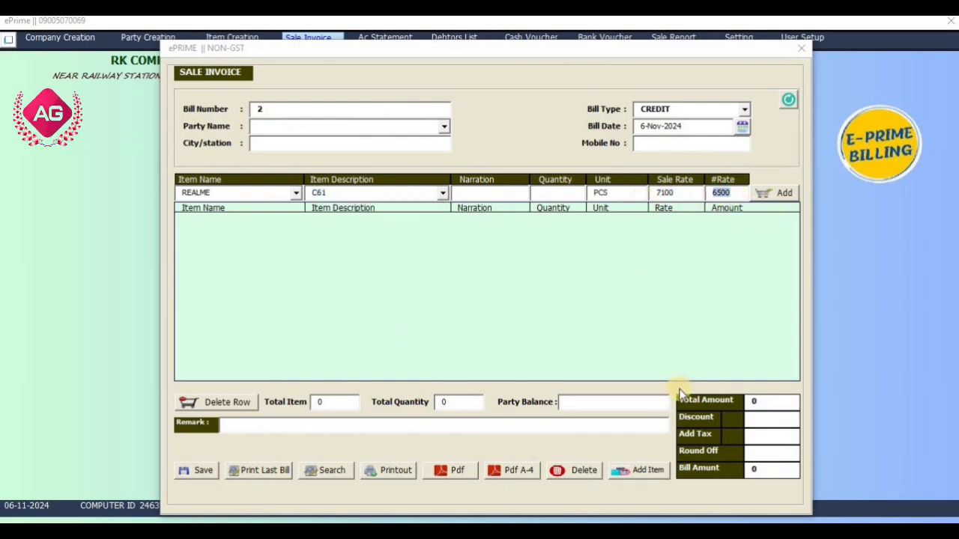
{"action": "left_click", "coordinate": [801, 47]}
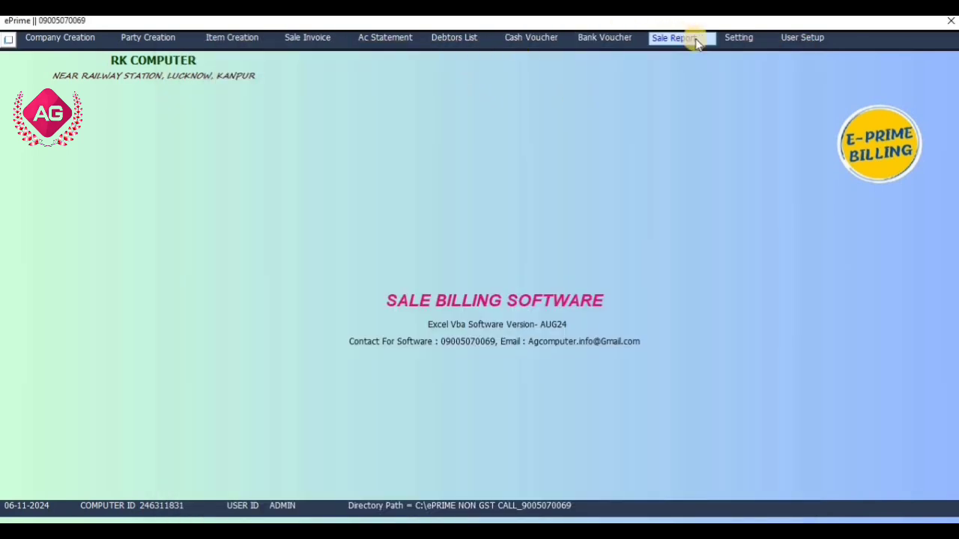
{"action": "left_click", "coordinate": [728, 38]}
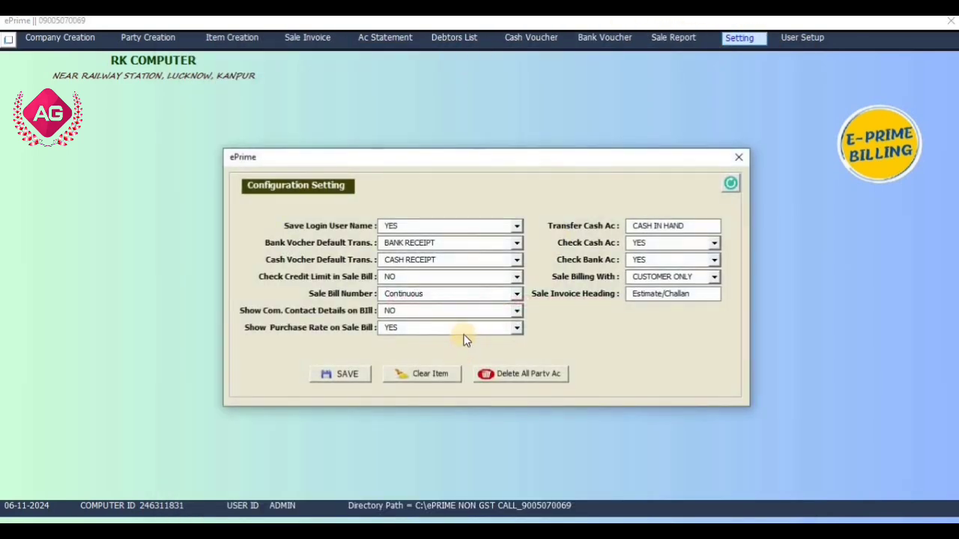
{"action": "left_click", "coordinate": [458, 324]}
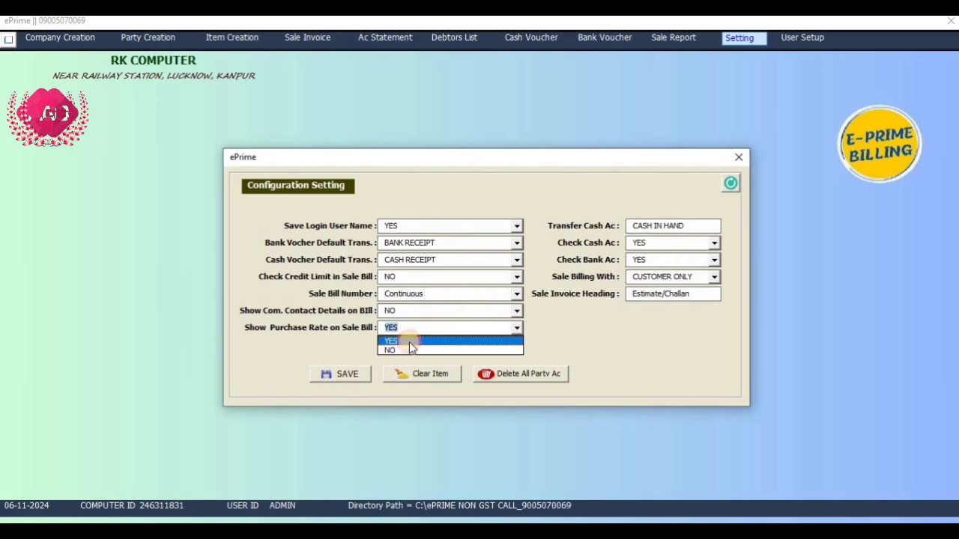
{"action": "left_click", "coordinate": [408, 343]}
{"action": "left_click", "coordinate": [350, 374]}
{"action": "key", "text": "Return"}
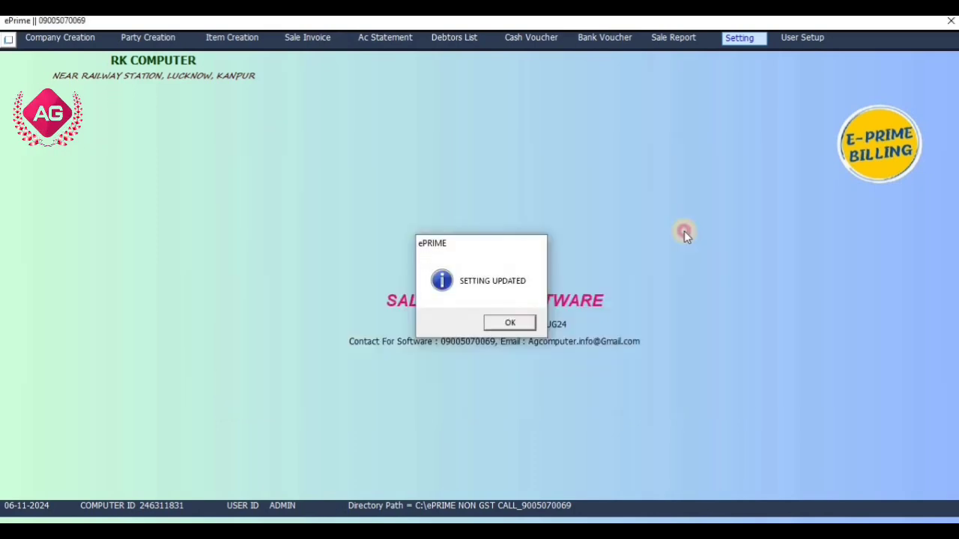
{"action": "left_click", "coordinate": [737, 158]}
{"action": "left_click", "coordinate": [309, 41]}
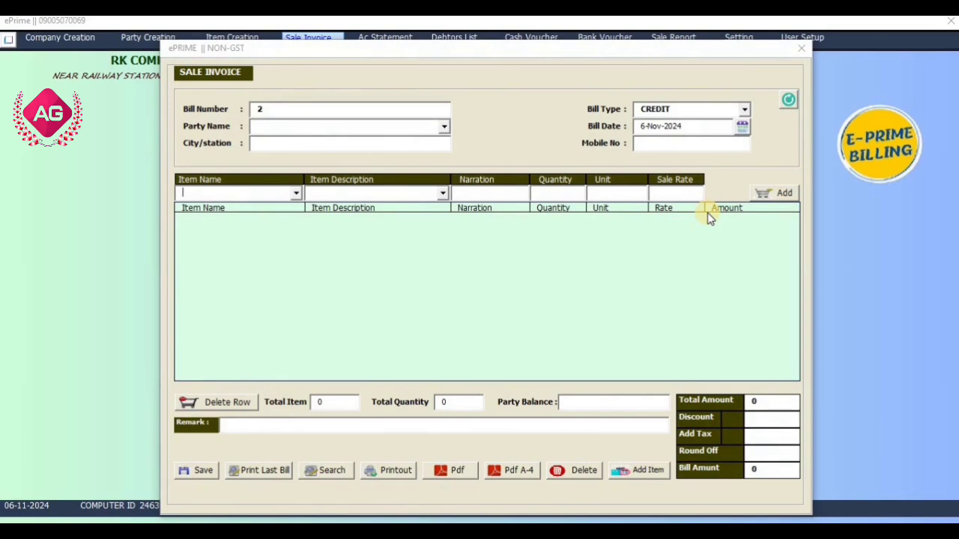
{"action": "left_click", "coordinate": [797, 51]}
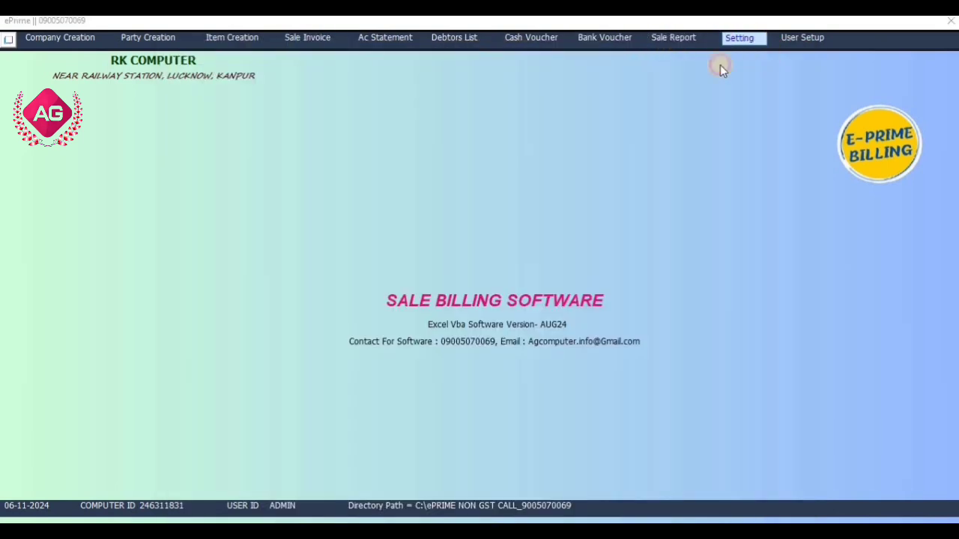
{"action": "left_click", "coordinate": [516, 327]}
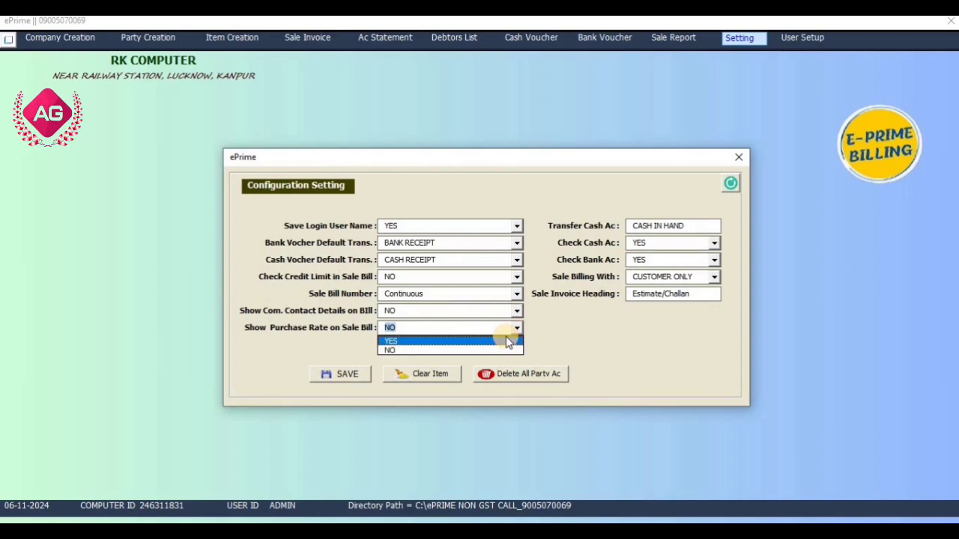
{"action": "left_click", "coordinate": [507, 342]}
{"action": "left_click", "coordinate": [342, 373]}
{"action": "left_click", "coordinate": [507, 319]}
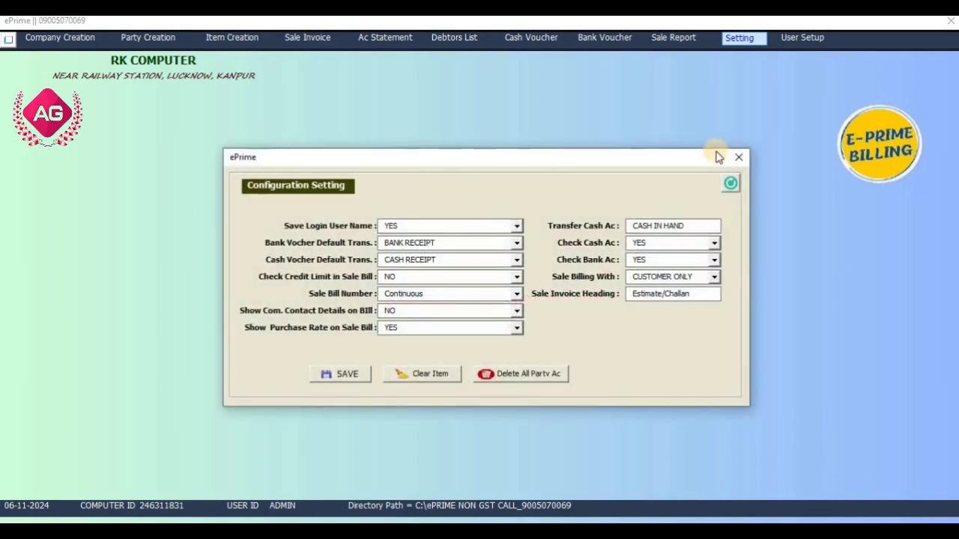
{"action": "left_click", "coordinate": [738, 157]}
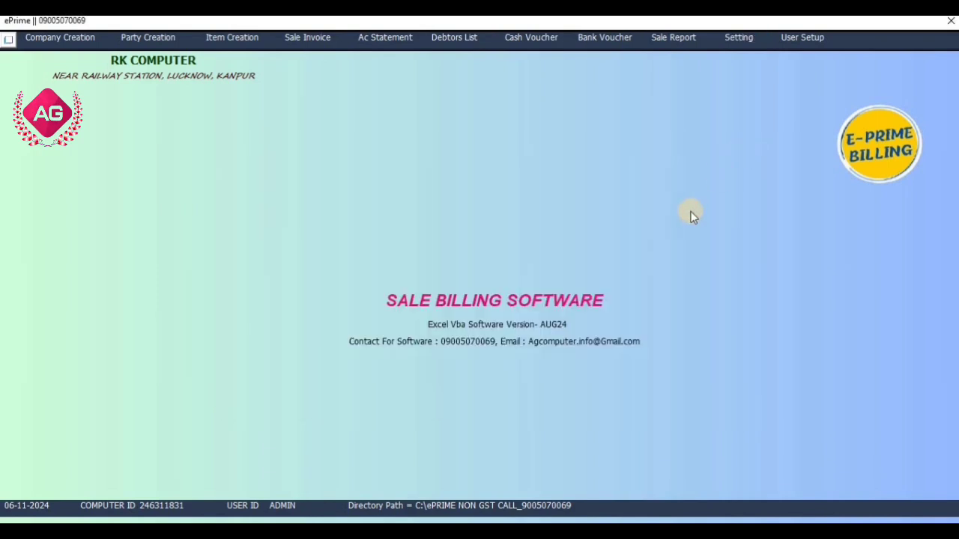
Start a new CUSTOMER party with its name, a Lucknow address and city LUCKNOW
{"action": "left_click", "coordinate": [59, 42]}
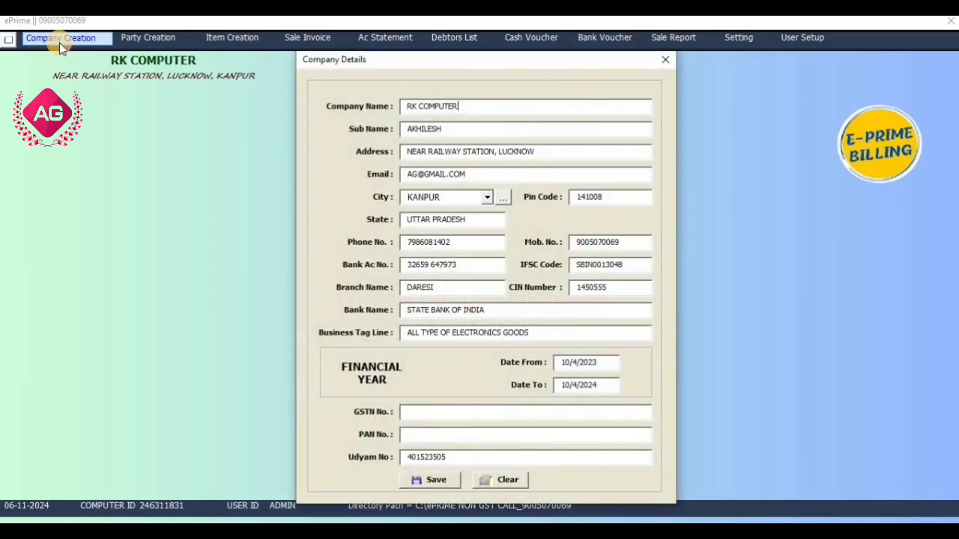
{"action": "left_click", "coordinate": [665, 59]}
{"action": "left_click", "coordinate": [138, 43]}
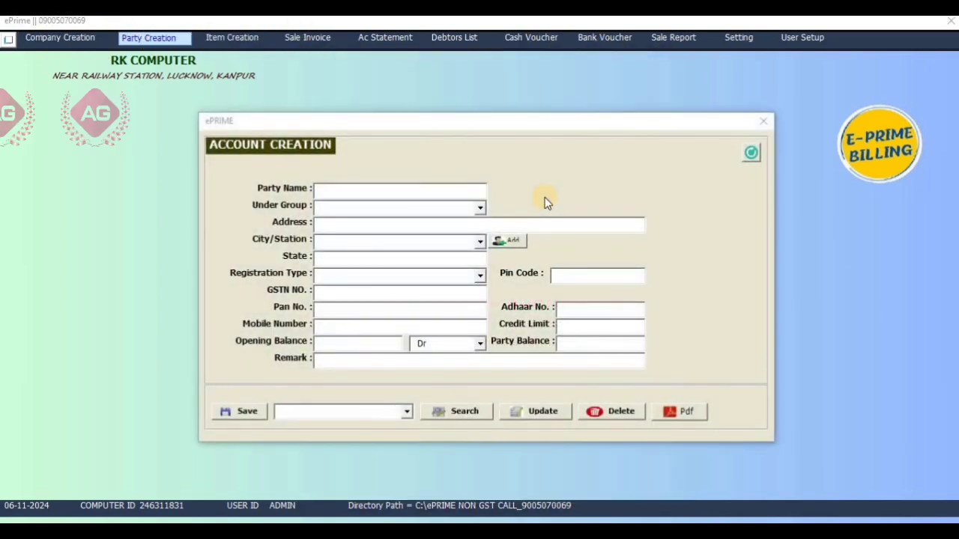
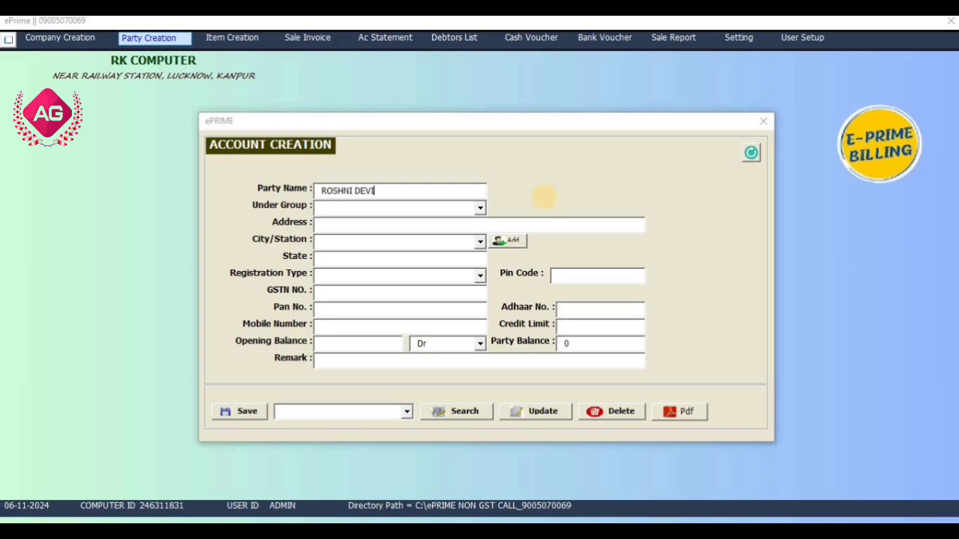
{"action": "type", "text": "CUSTOMER"}
{"action": "key", "text": "Return"}
{"action": "type", "text": "LUCKN"}
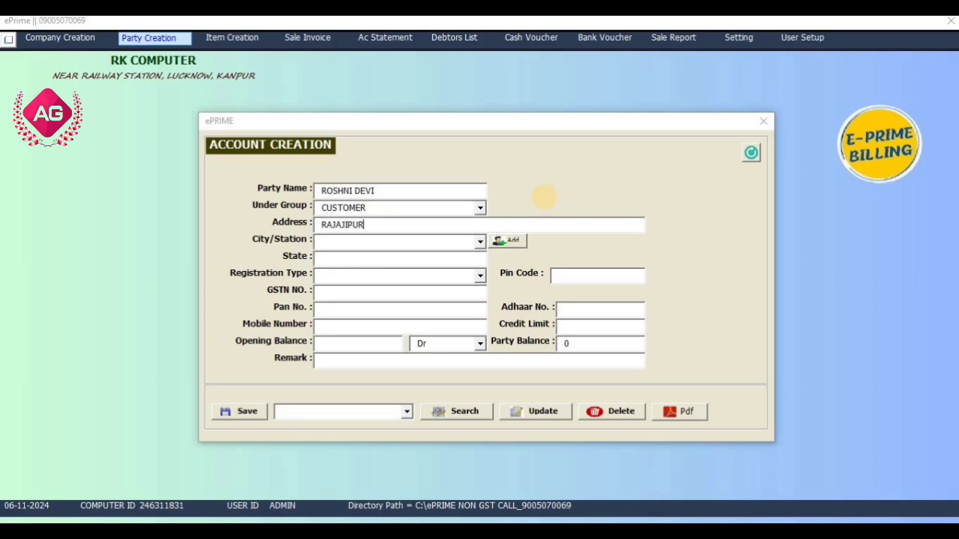
{"action": "type", "text": "OW"}
{"action": "key", "text": "Return"}
{"action": "type", "text": "LUC"}
{"action": "key", "text": "Return"}
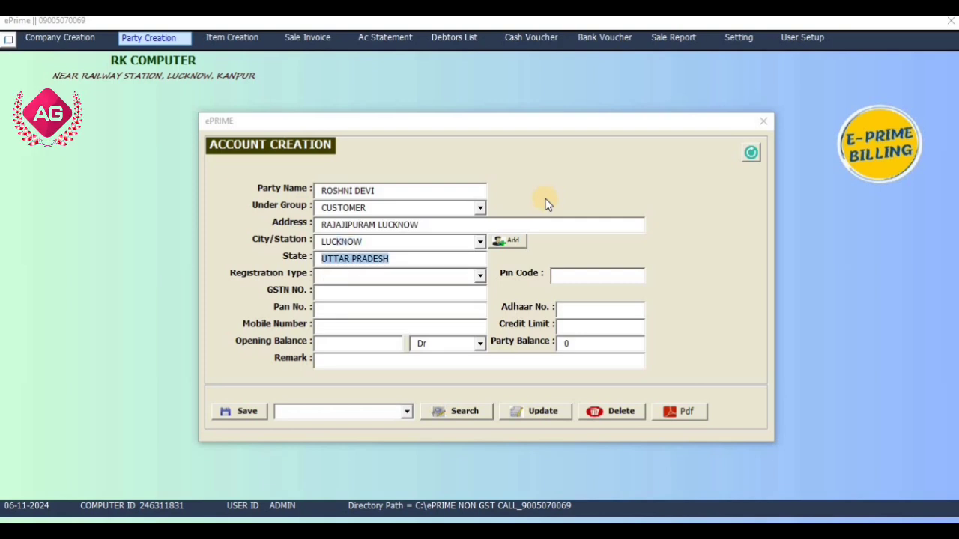
Enter the party's mobile number and a 500 Dr opening balance, then save it
{"action": "key", "text": "Return"}
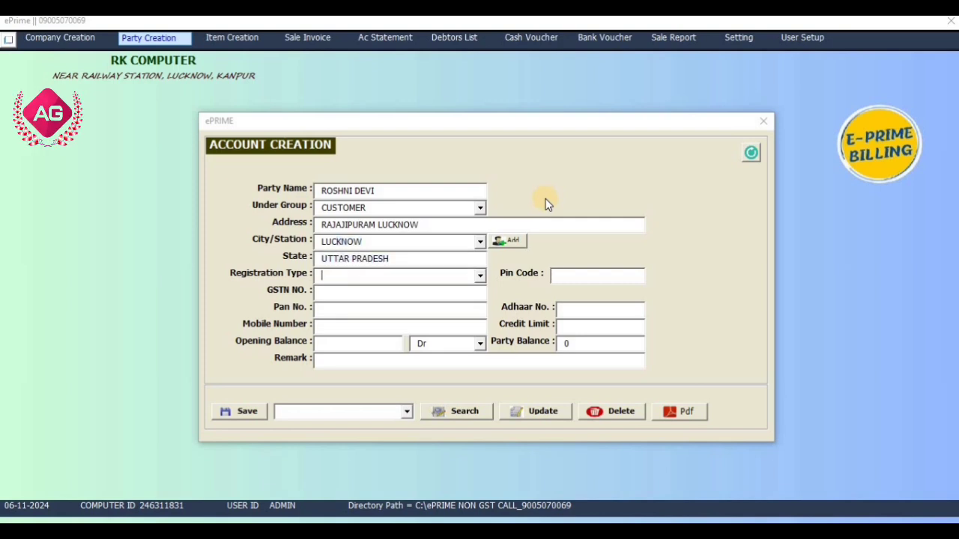
{"action": "left_click", "coordinate": [427, 329]}
{"action": "key", "text": "Return"}
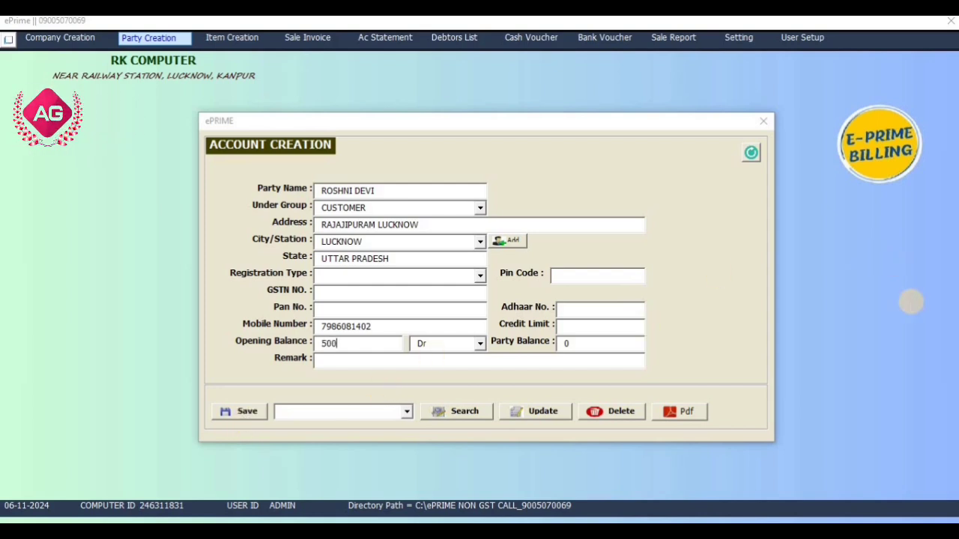
{"action": "left_click", "coordinate": [245, 412]}
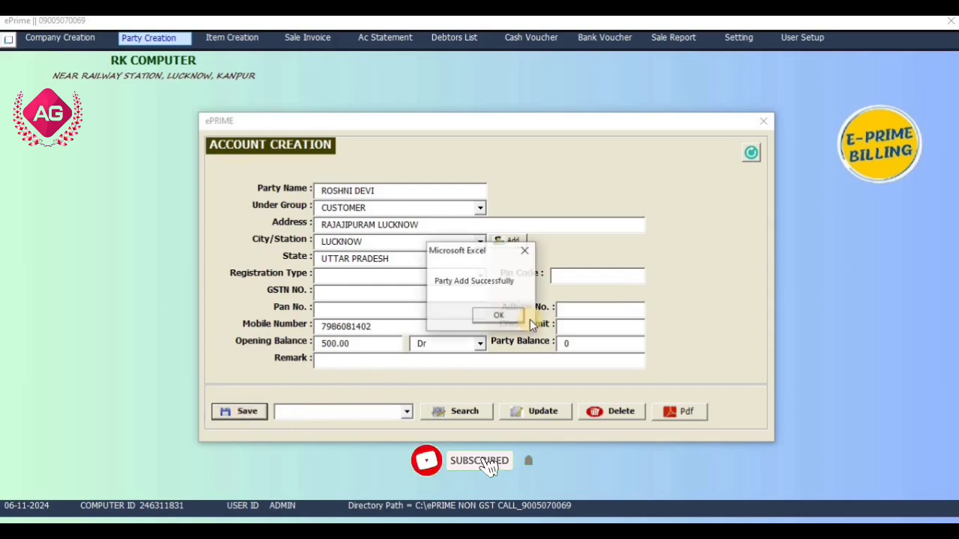
{"action": "left_click", "coordinate": [515, 317]}
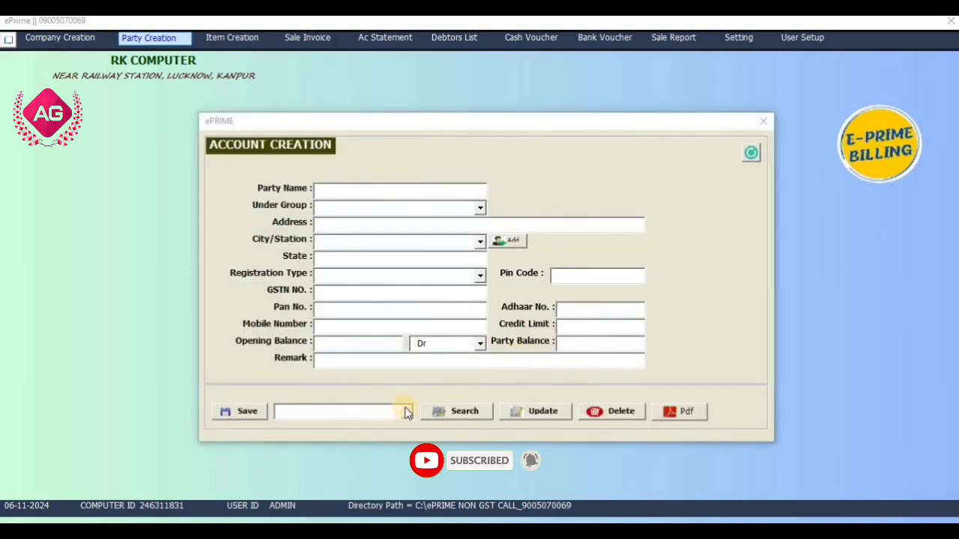
Load the new customer party via Search, save it again with Update, then close the form
{"action": "left_click", "coordinate": [405, 412]}
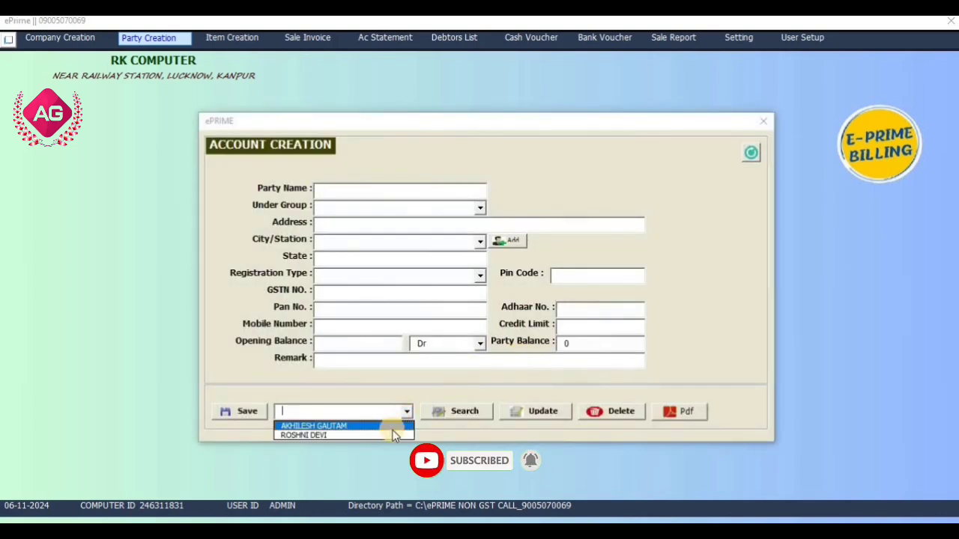
{"action": "left_click", "coordinate": [391, 435]}
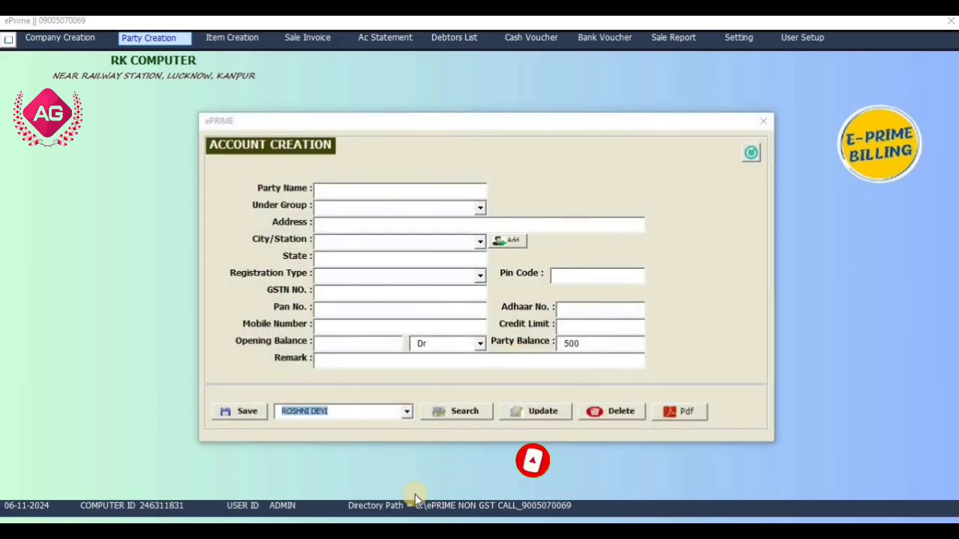
{"action": "left_click", "coordinate": [439, 412]}
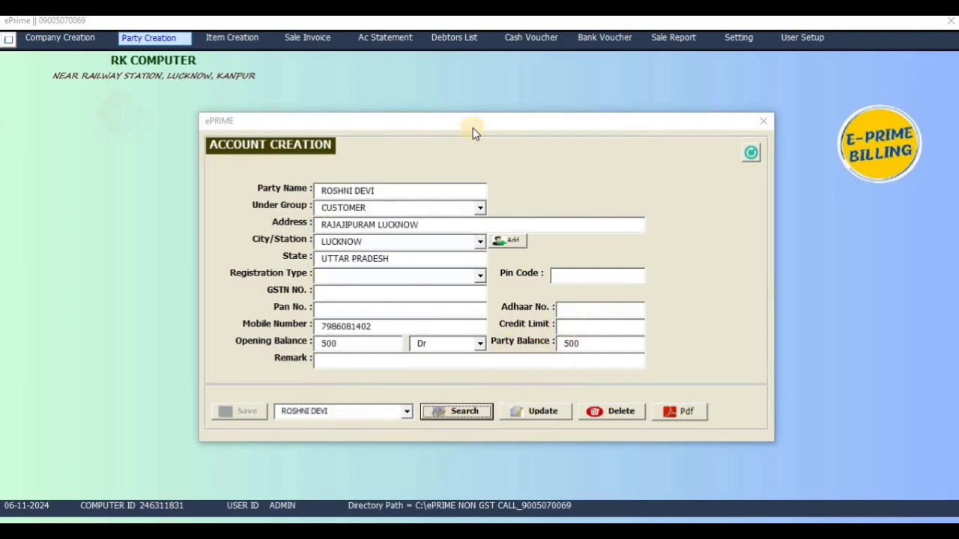
{"action": "left_click", "coordinate": [537, 413]}
{"action": "left_click", "coordinate": [490, 317]}
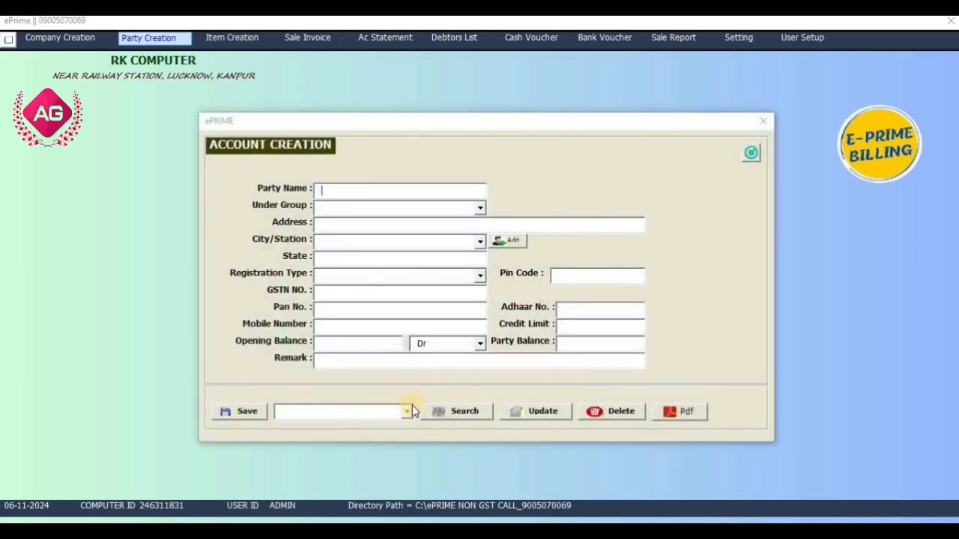
{"action": "left_click", "coordinate": [407, 411]}
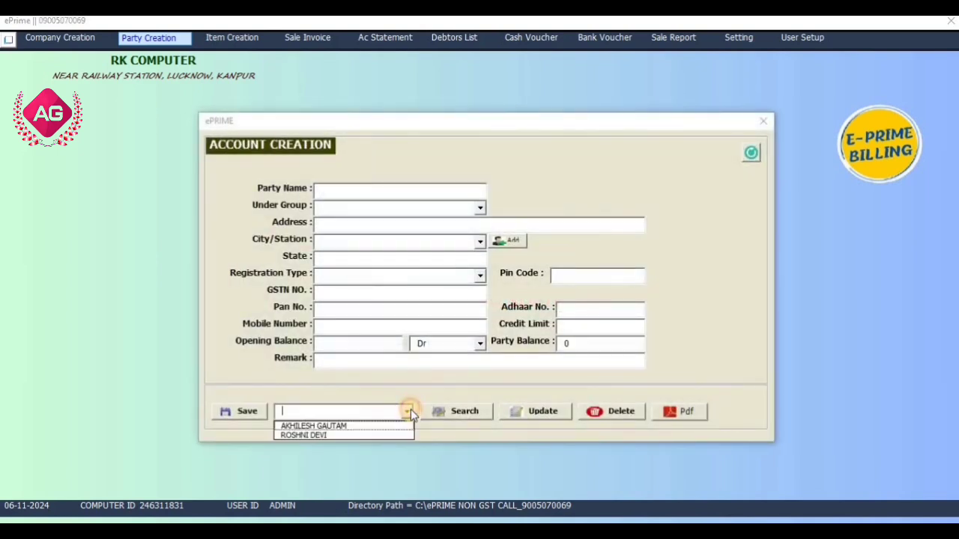
{"action": "left_click", "coordinate": [760, 124]}
Begin a new item FACE CREAM with description FAIR LOVELY 100MG
{"action": "left_click", "coordinate": [253, 38]}
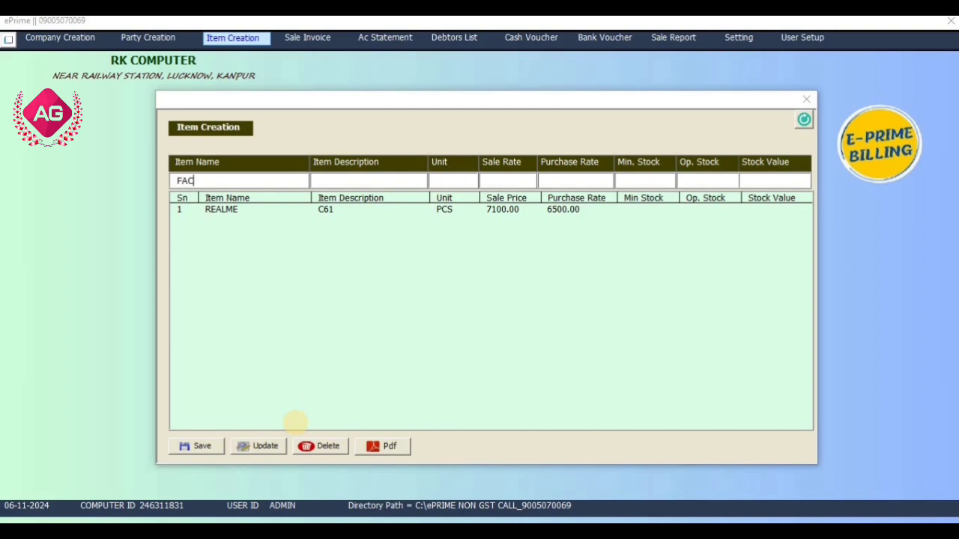
{"action": "type", "text": "CRE"}
{"action": "type", "text": "FA"}
{"action": "type", "text": "IR LOVELY 100MG"}
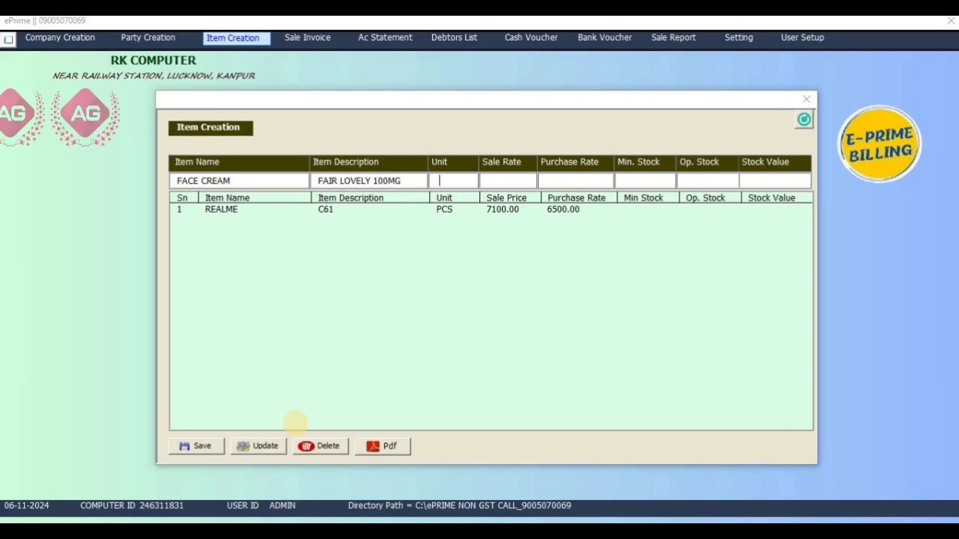
{"action": "key", "text": "Return"}
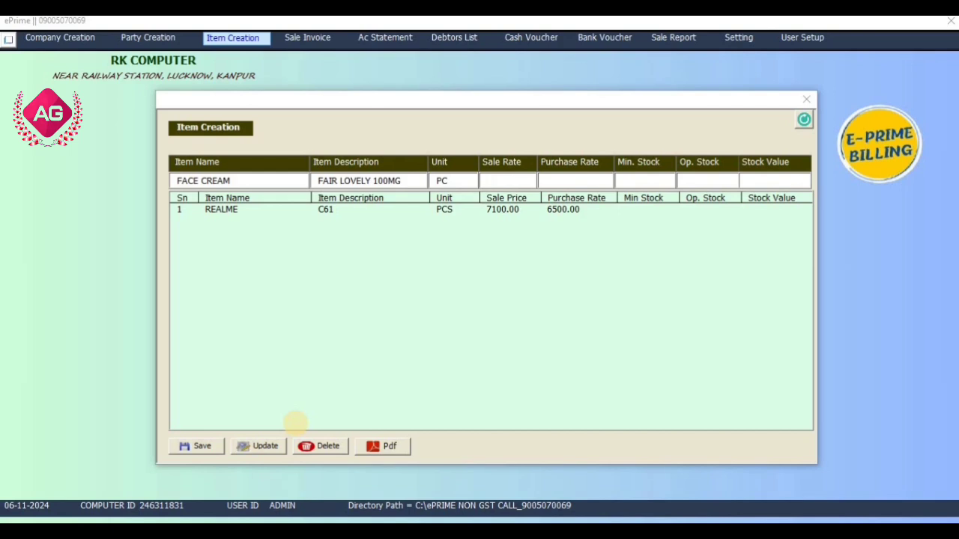
Give it unit PCS, sale 140, purchase 90, min stock 1, opening stock 10, and save
{"action": "key", "text": "shift+Tab"}
{"action": "key", "text": "Right"}
{"action": "type", "text": "90"}
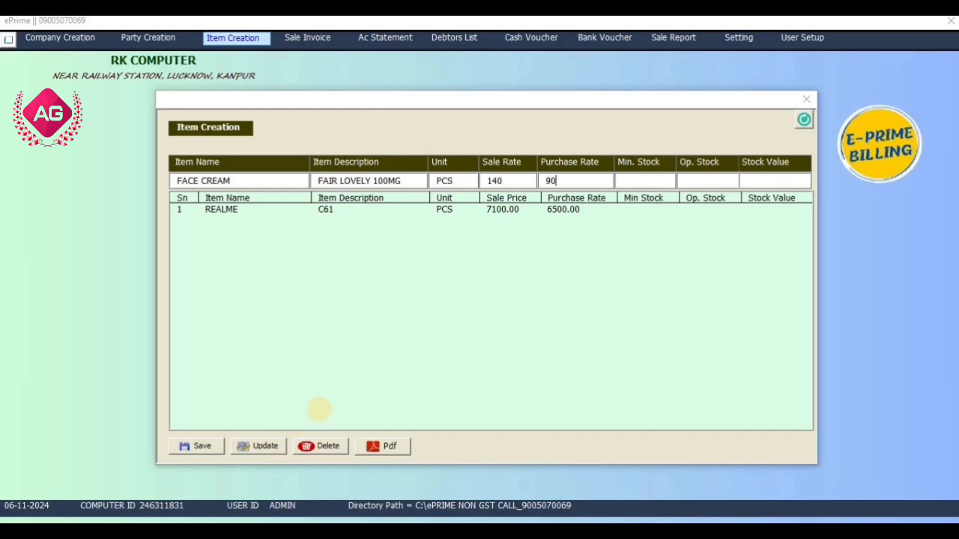
{"action": "key", "text": "Tab"}
{"action": "type", "text": "1"}
{"action": "key", "text": "Tab"}
{"action": "type", "text": "10"}
{"action": "key", "text": "Tab"}
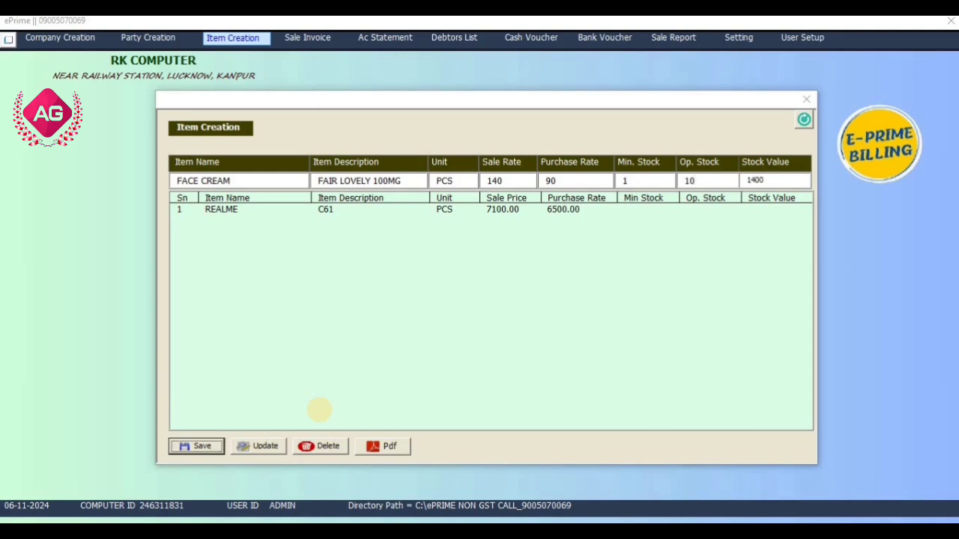
{"action": "key", "text": "Return"}
{"action": "key", "text": "Return"}
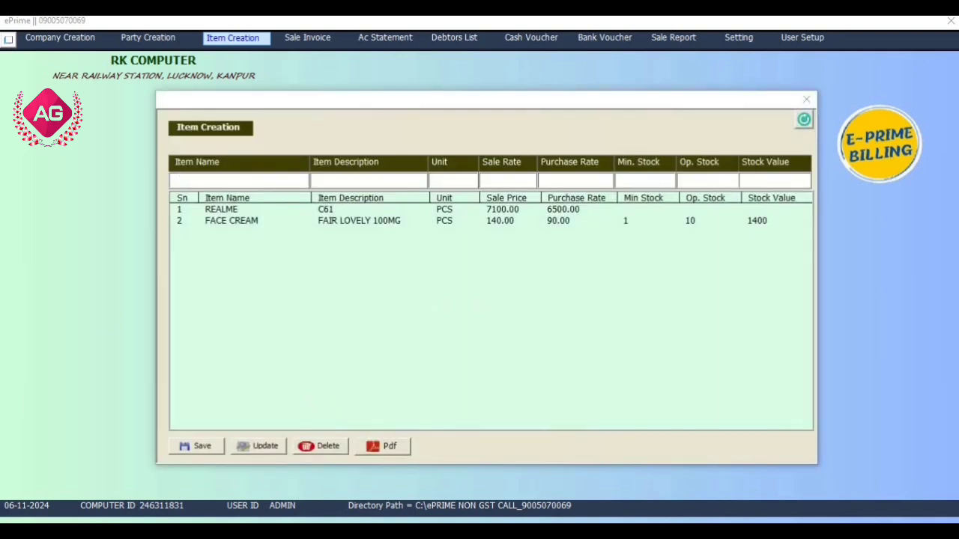
{"action": "left_click", "coordinate": [263, 222]}
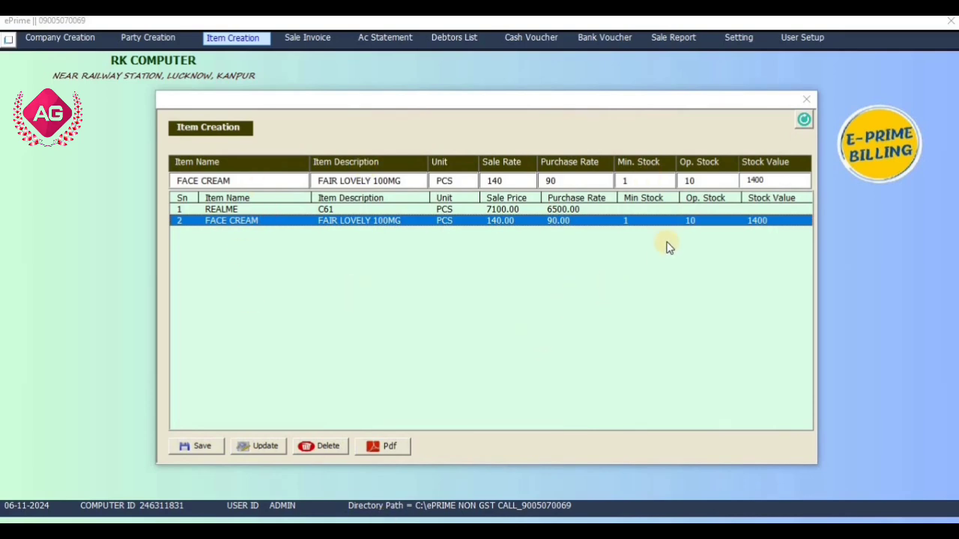
{"action": "left_click", "coordinate": [806, 98]}
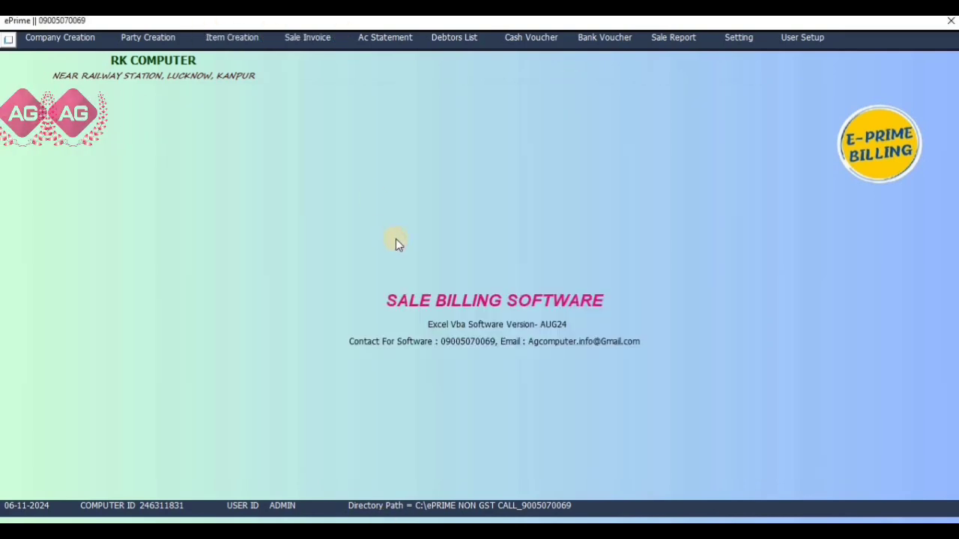
Start a new sale invoice for the Lucknow customer, noting their existing balance of 500
{"action": "left_click", "coordinate": [313, 38]}
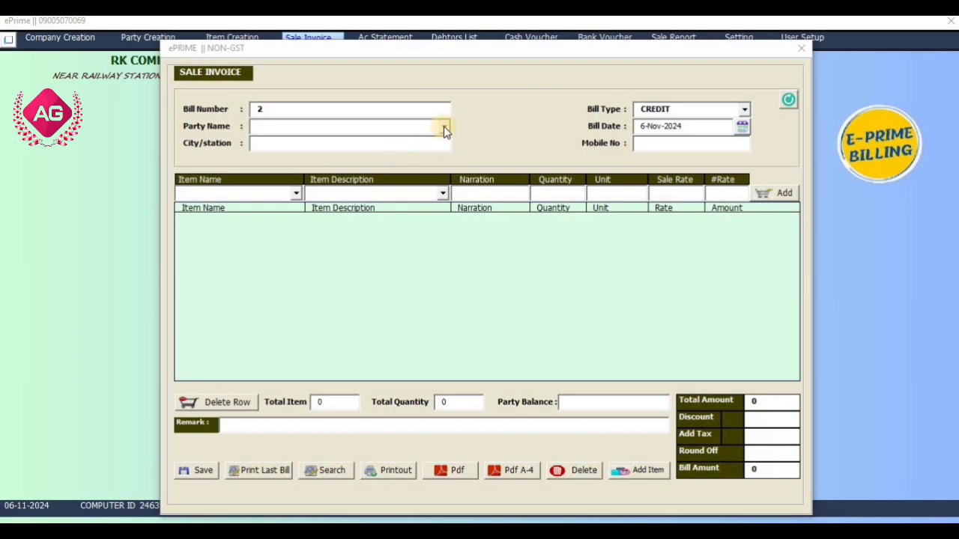
{"action": "left_click", "coordinate": [443, 126]}
{"action": "left_click", "coordinate": [419, 144]}
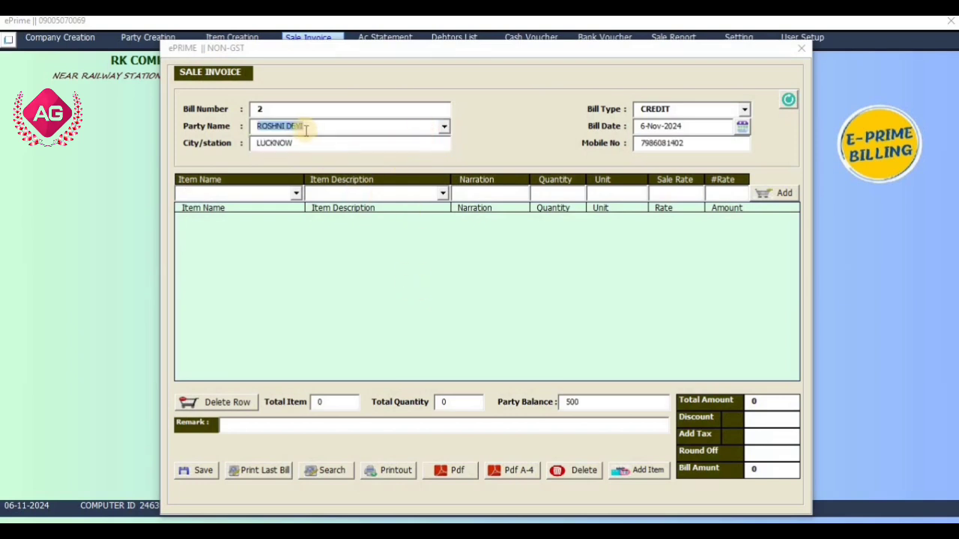
{"action": "left_click", "coordinate": [561, 404]}
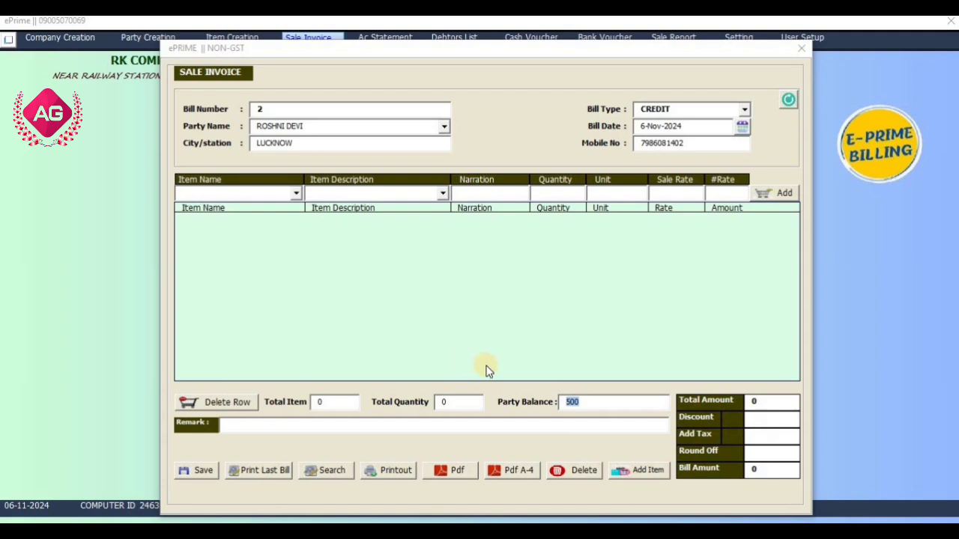
{"action": "left_click", "coordinate": [585, 404]}
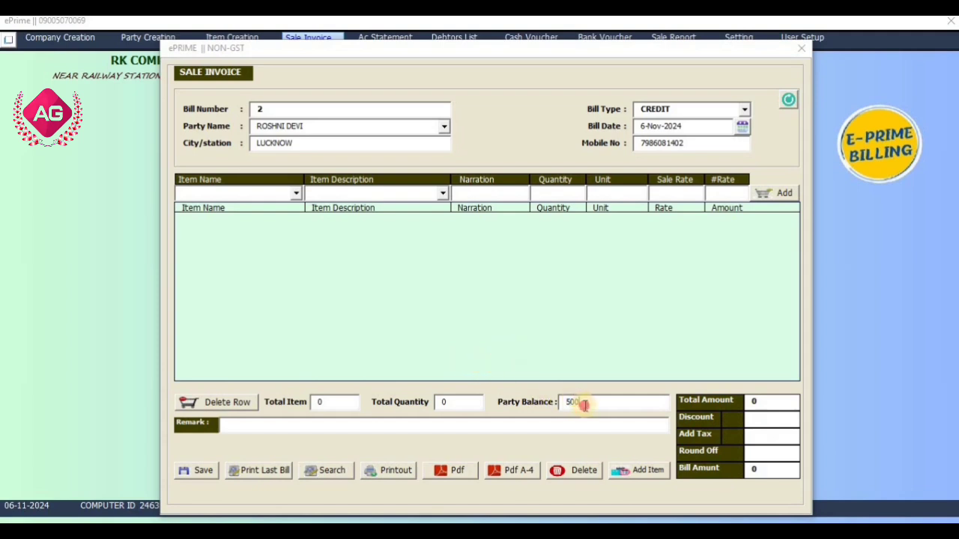
Add a FACE CREAM (FAIR LOVELY 100MG) line: 50 PCS at 140, narration NEW, totalling 7000
{"action": "left_click", "coordinate": [296, 193]}
{"action": "left_click", "coordinate": [289, 218]}
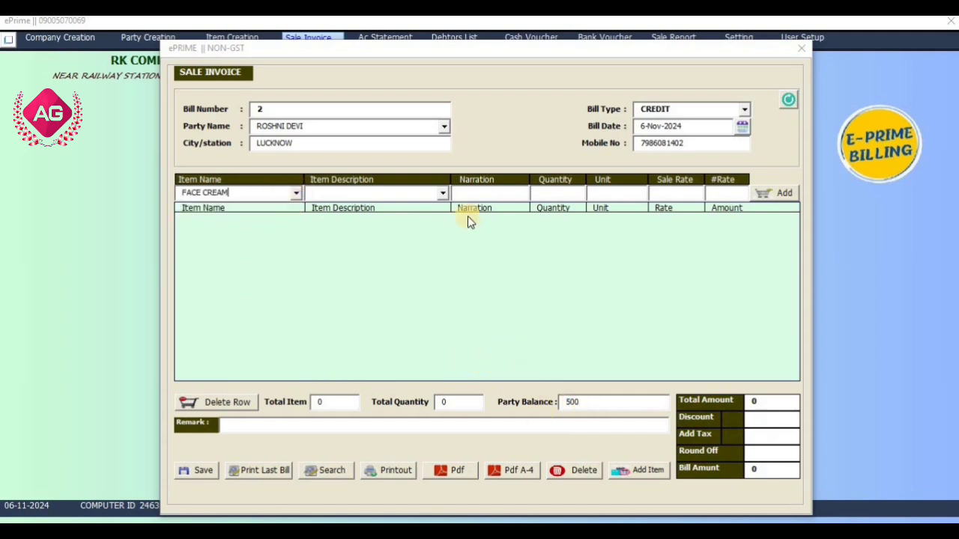
{"action": "left_click", "coordinate": [443, 193]}
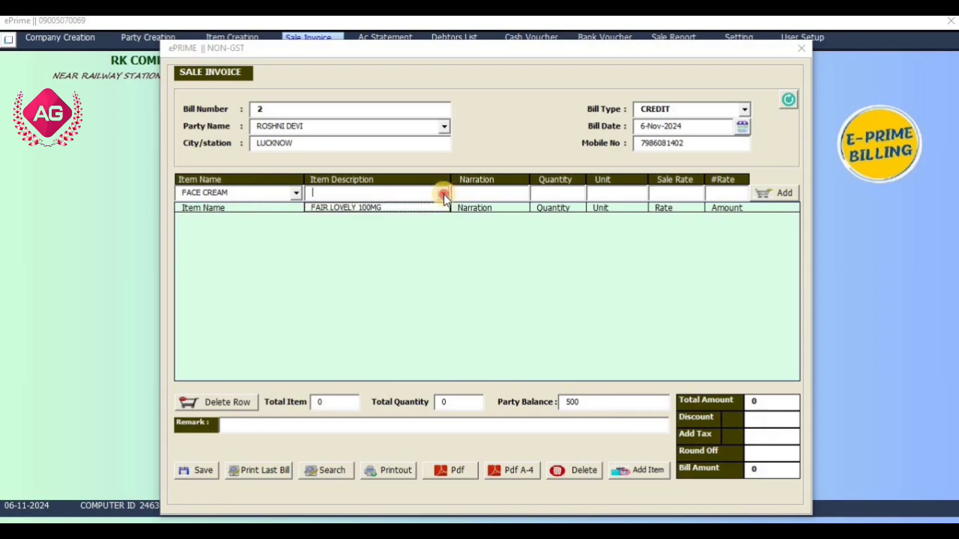
{"action": "left_click", "coordinate": [364, 211]}
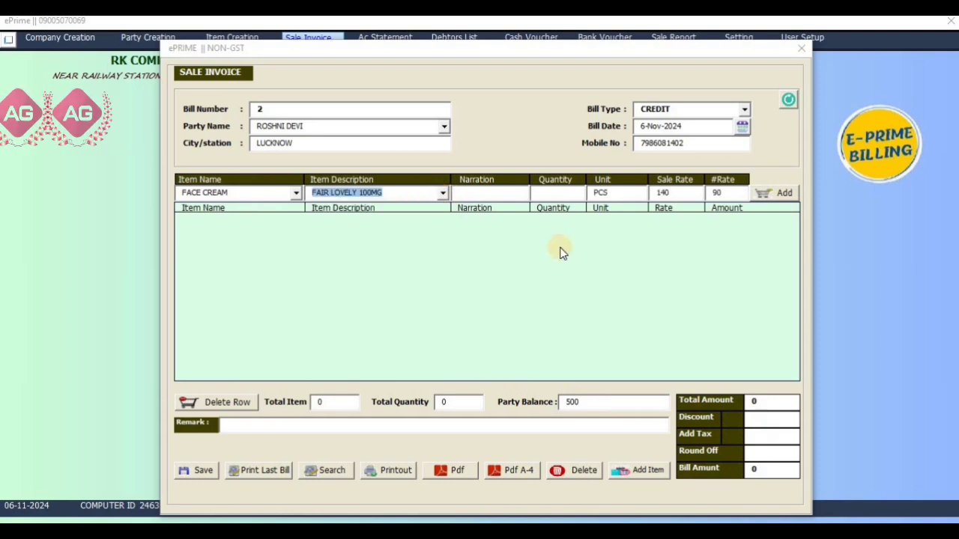
{"action": "left_click", "coordinate": [731, 192]}
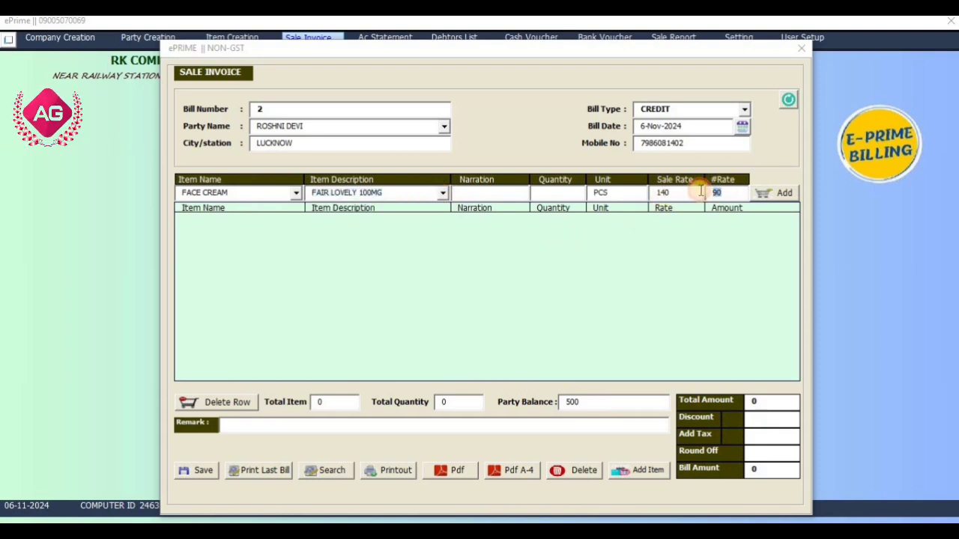
{"action": "left_click", "coordinate": [659, 193]}
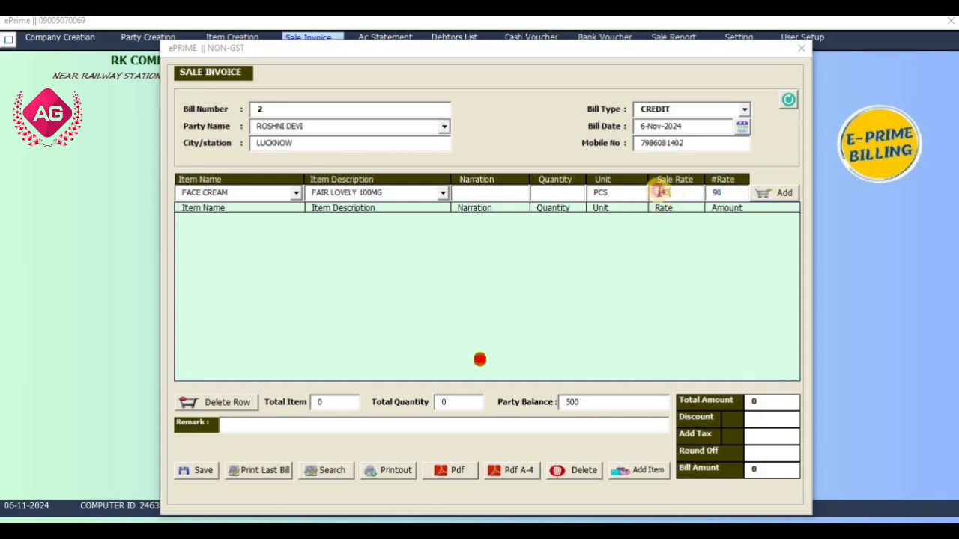
{"action": "left_click", "coordinate": [505, 194]}
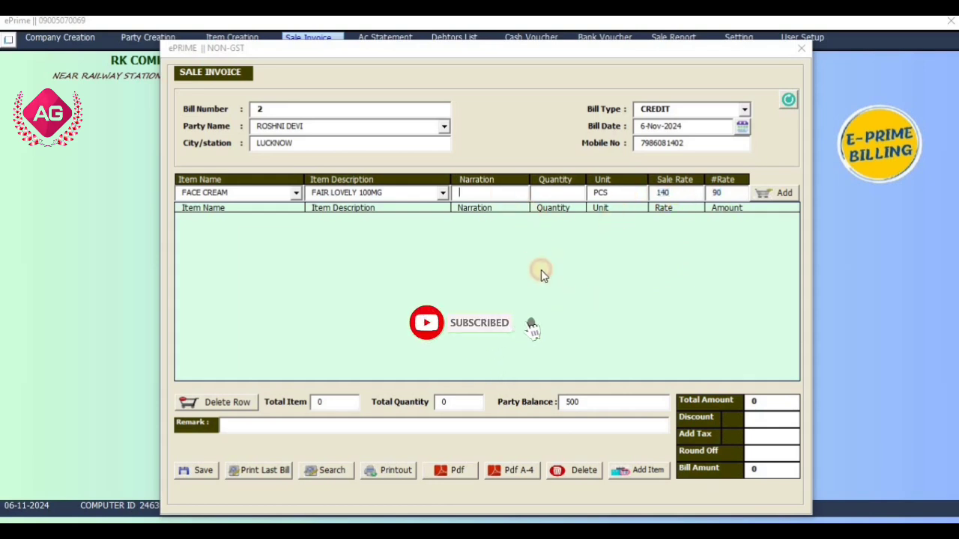
{"action": "type", "text": "NEW"}
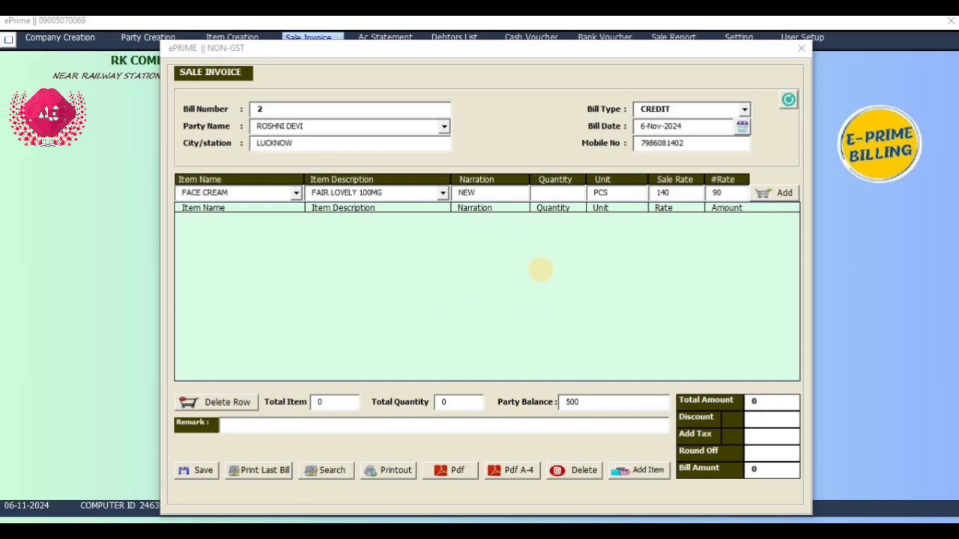
{"action": "key", "text": "Tab"}
{"action": "type", "text": "50"}
{"action": "key", "text": "Return"}
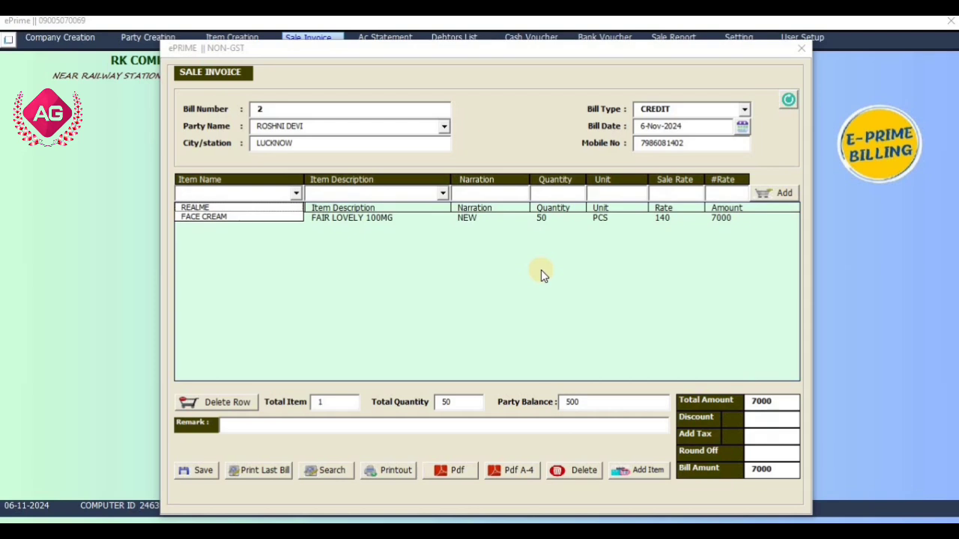
{"action": "left_click", "coordinate": [510, 148]}
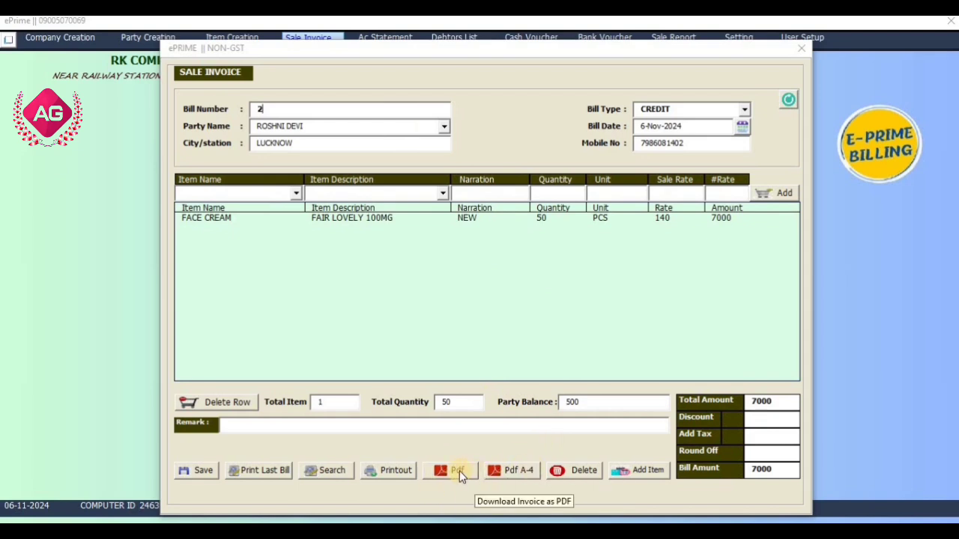
Enter the remark PAYMENT REMIND and save bill 2
{"action": "left_click", "coordinate": [303, 422]}
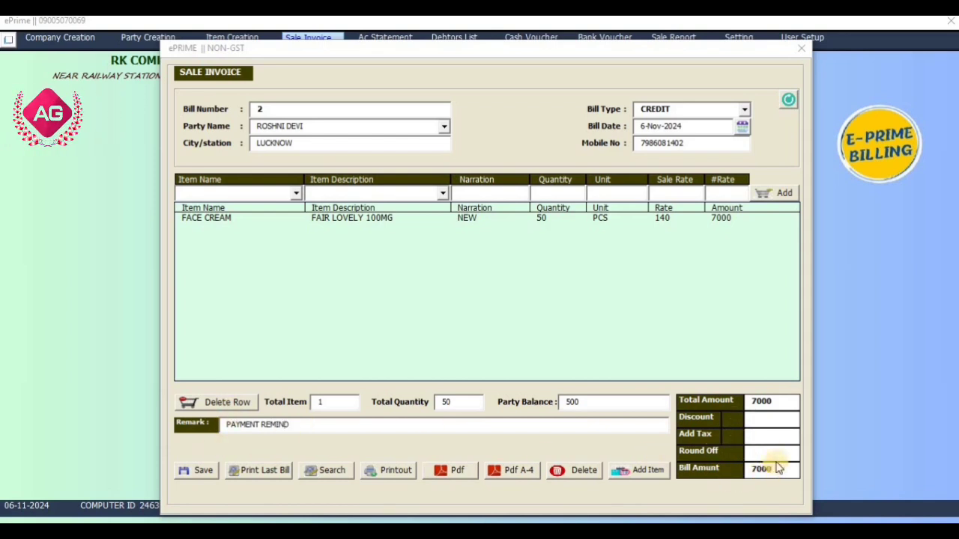
{"action": "left_click", "coordinate": [204, 470]}
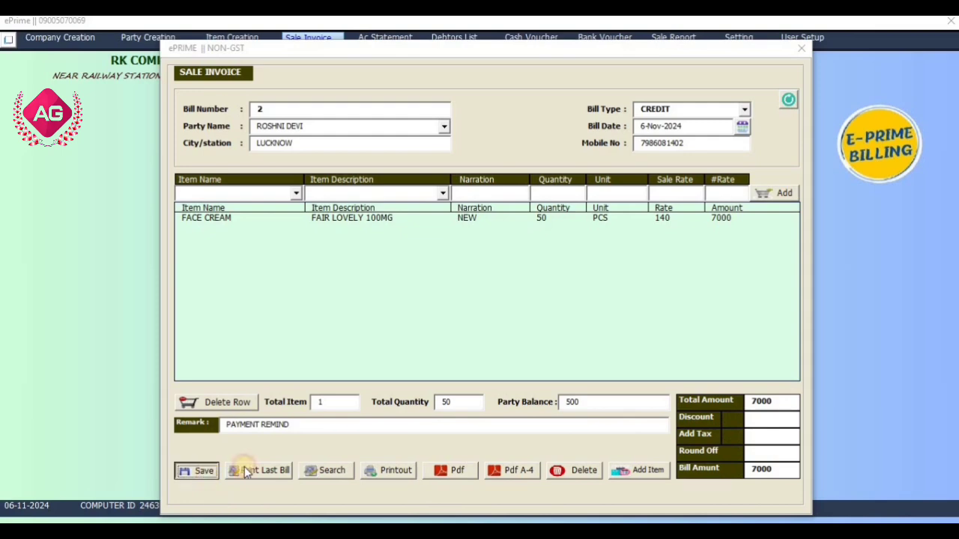
{"action": "left_click", "coordinate": [500, 317]}
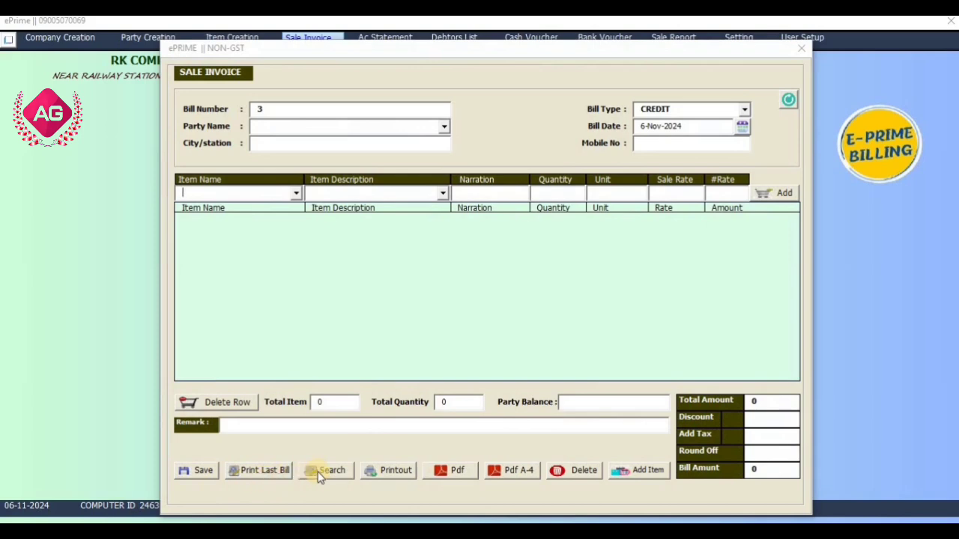
Search for bill number 2 to reload the saved invoice
{"action": "left_click", "coordinate": [340, 474]}
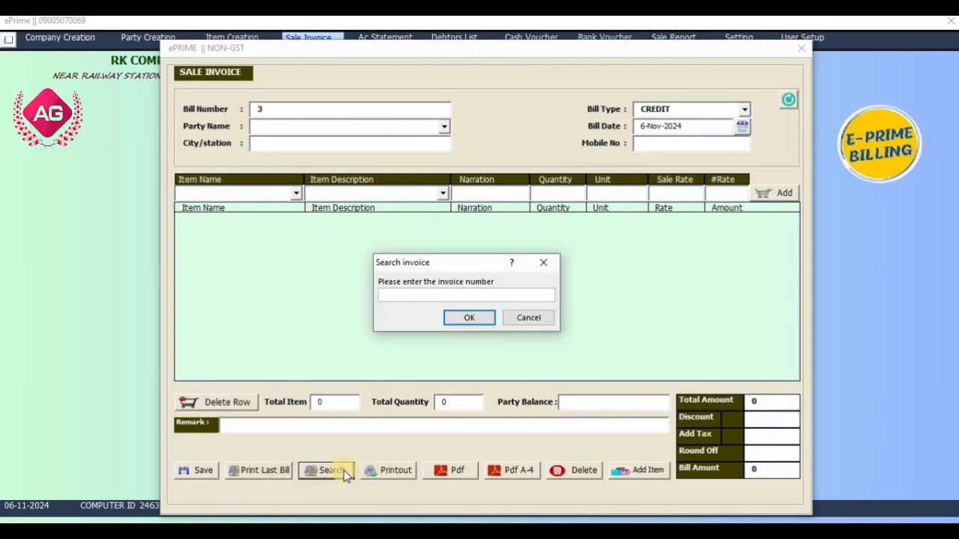
{"action": "type", "text": "2"}
{"action": "key", "text": "Return"}
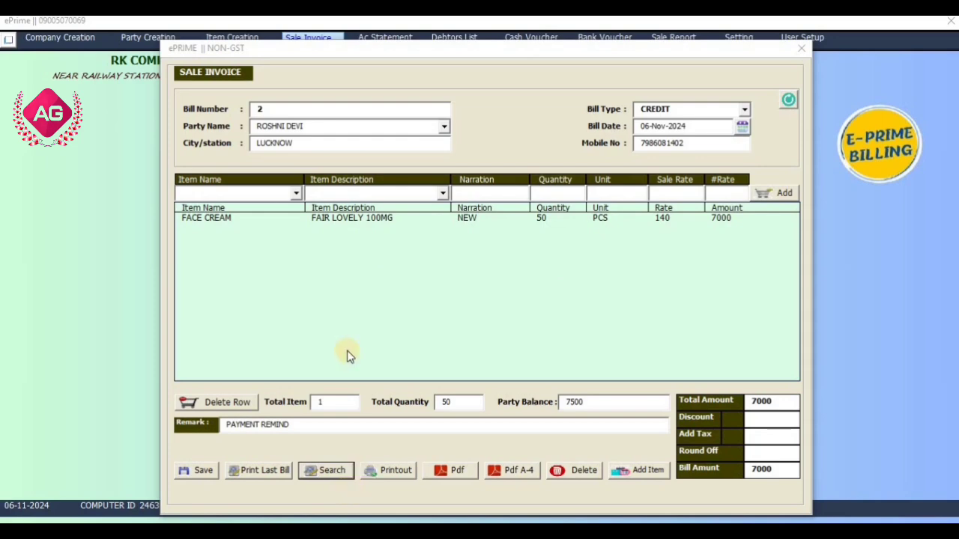
Export bill 2 as a PDF, review the 7000 invoice in Reader, then close it
{"action": "left_click", "coordinate": [459, 473]}
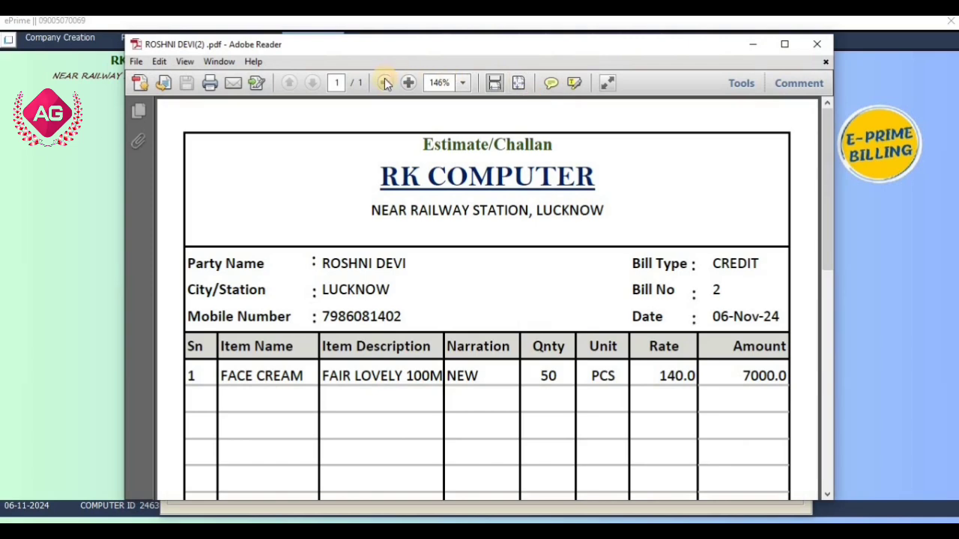
{"action": "left_click", "coordinate": [384, 83]}
{"action": "left_click", "coordinate": [384, 82]}
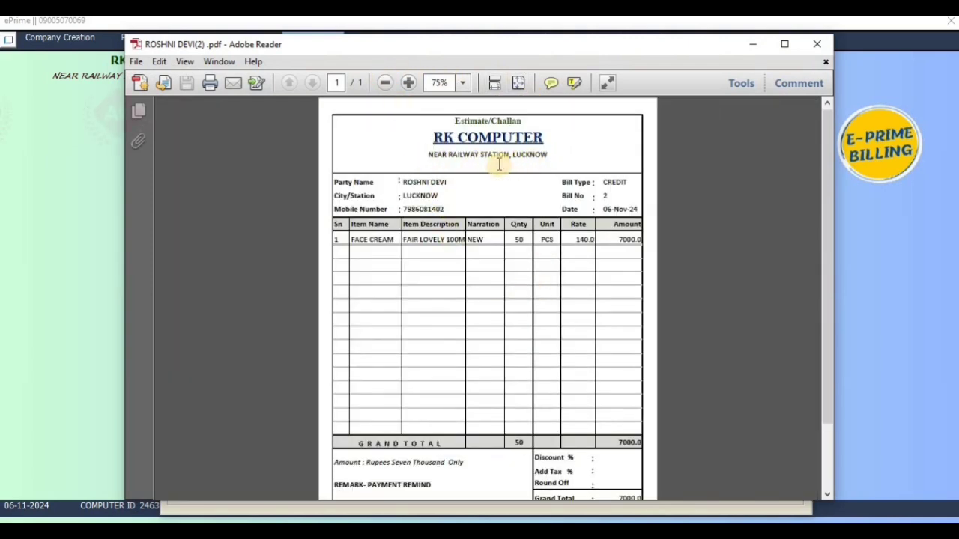
{"action": "scroll", "coordinate": [463, 328], "scroll_direction": "down", "scroll_amount": 1}
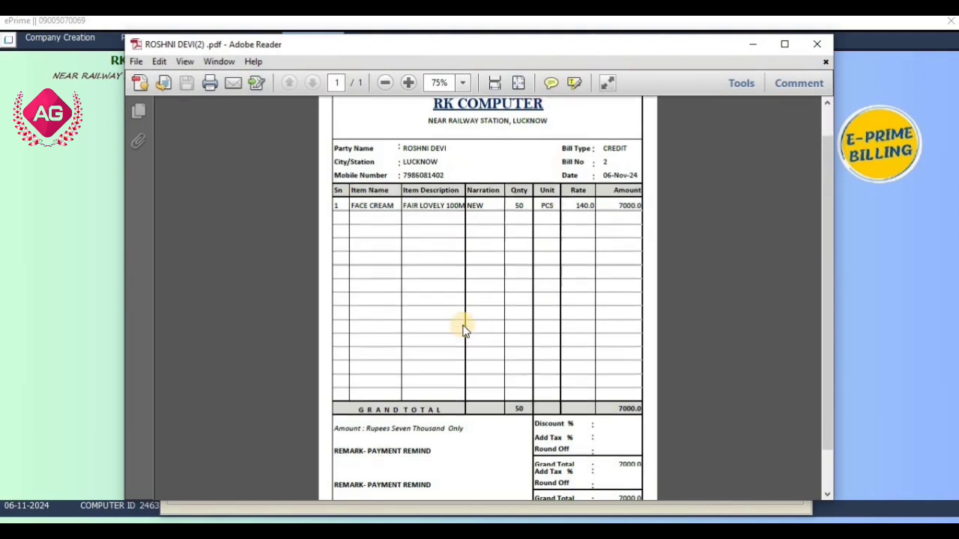
{"action": "scroll", "coordinate": [463, 328], "scroll_direction": "down", "scroll_amount": 2}
{"action": "scroll", "coordinate": [463, 328], "scroll_direction": "up", "scroll_amount": 3}
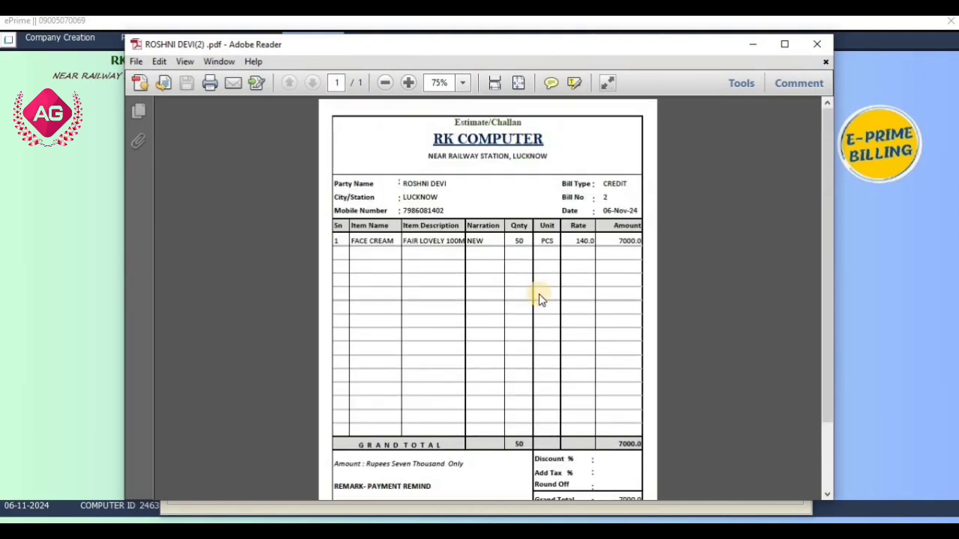
{"action": "scroll", "coordinate": [539, 295], "scroll_direction": "down", "scroll_amount": 2}
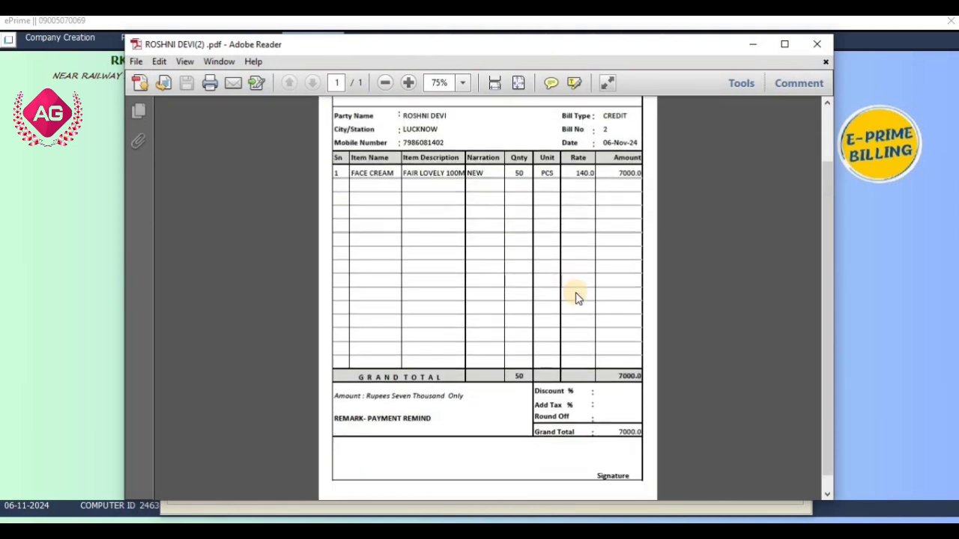
{"action": "left_click", "coordinate": [816, 45]}
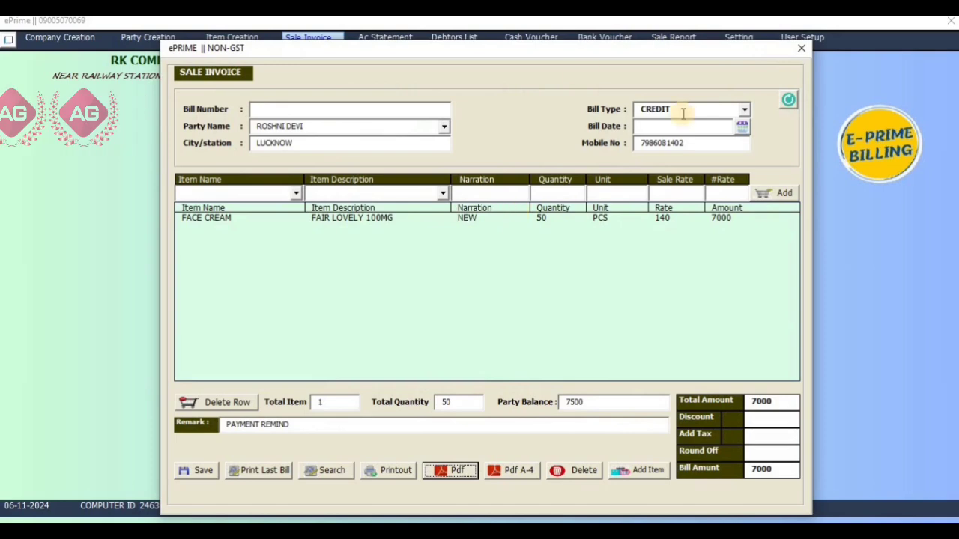
Show the customer's account statement: opening balance, sale bill 2, and 7,500.00 Dr closing balance
{"action": "left_click", "coordinate": [799, 49]}
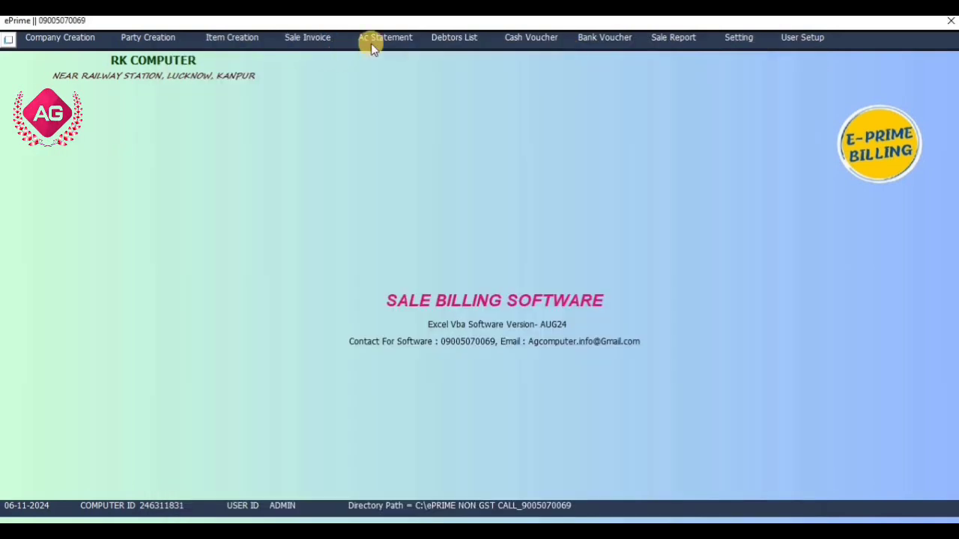
{"action": "left_click", "coordinate": [414, 43]}
{"action": "left_click", "coordinate": [455, 217]}
{"action": "left_click", "coordinate": [439, 241]}
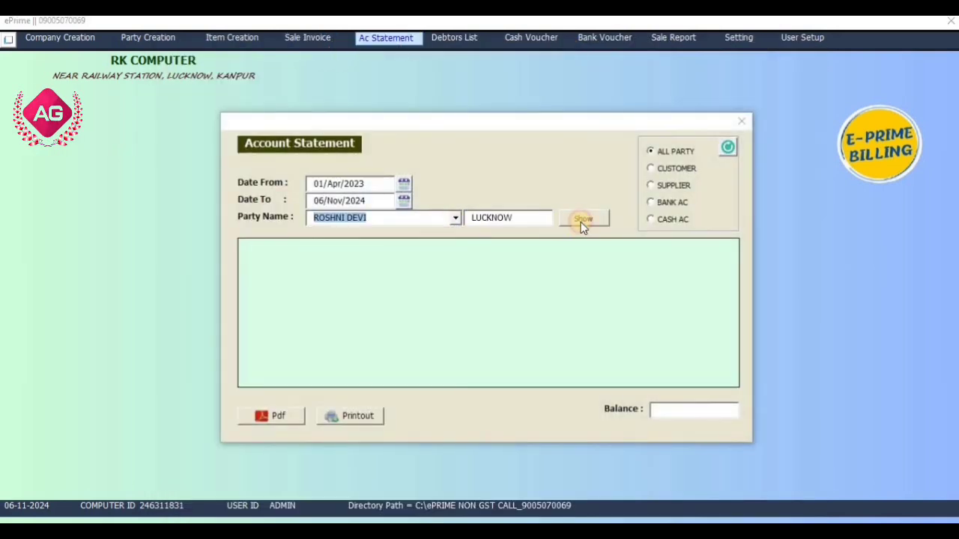
{"action": "left_click", "coordinate": [583, 222]}
{"action": "left_click", "coordinate": [412, 256]}
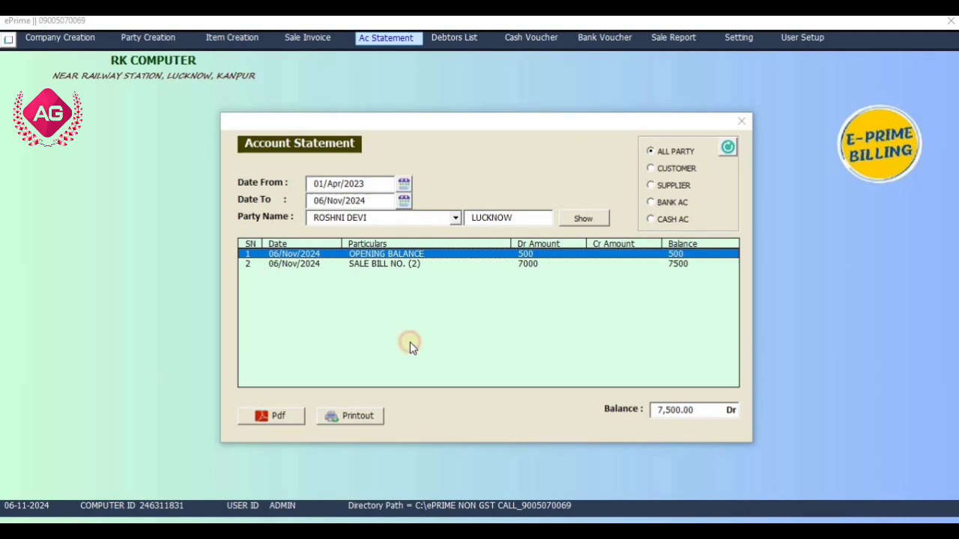
{"action": "left_click", "coordinate": [393, 265]}
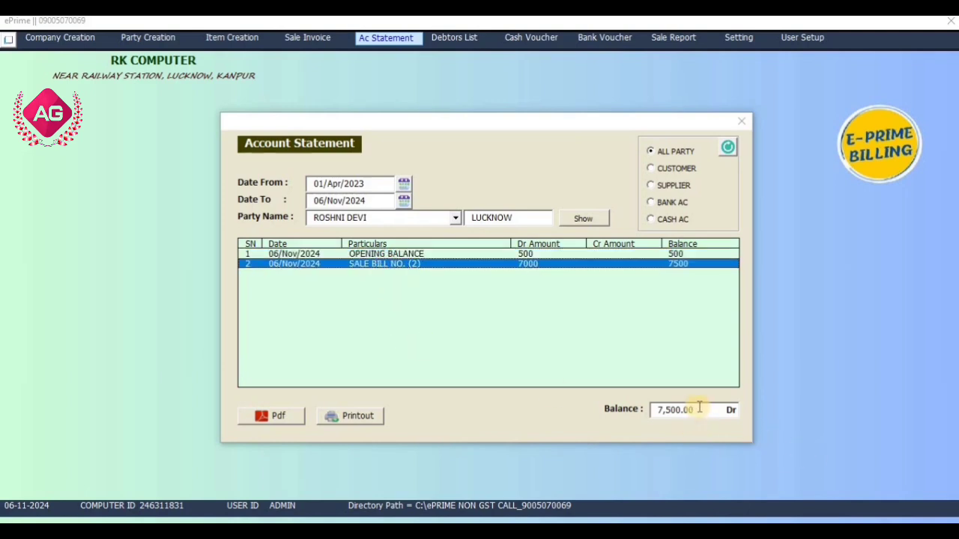
{"action": "left_click_drag", "start_coordinate": [696, 409], "coordinate": [404, 488]}
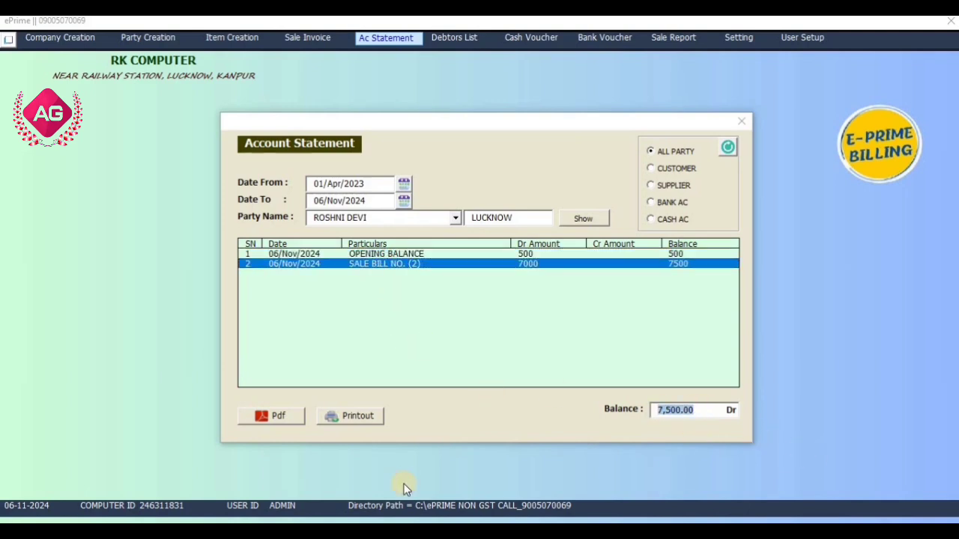
{"action": "left_click", "coordinate": [741, 120]}
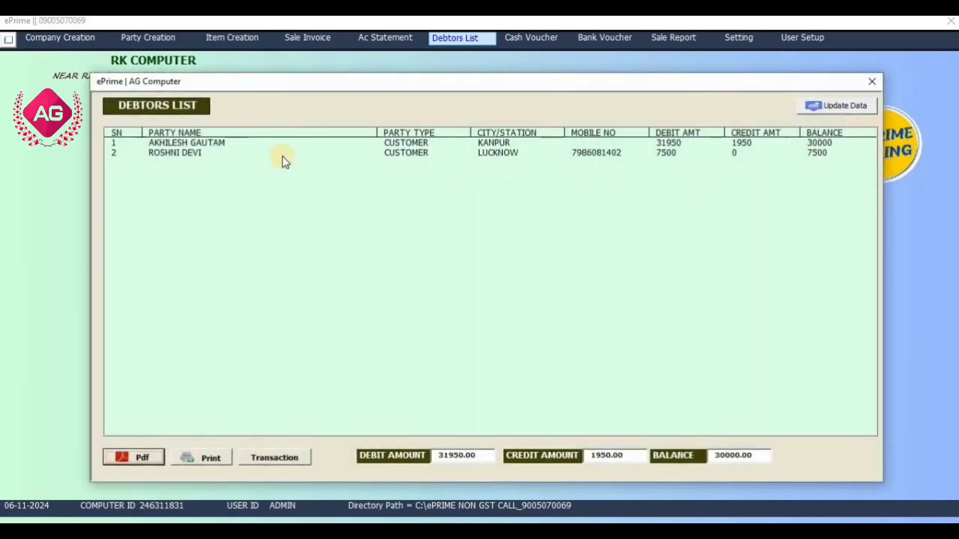
Save cash receipt 14 of 6500 from the customer, narration CASH RECEIVED, making cash in hand 6500
{"action": "left_click", "coordinate": [283, 154]}
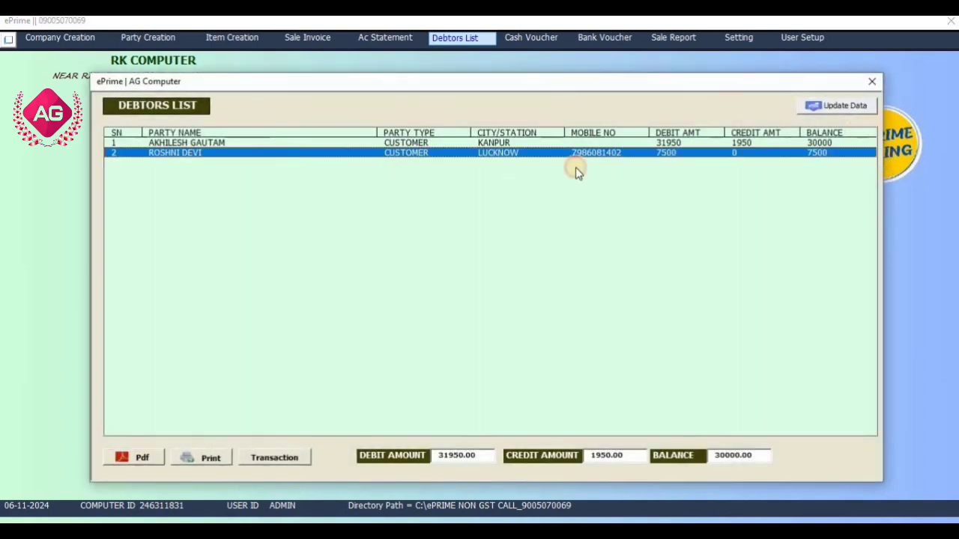
{"action": "left_click", "coordinate": [870, 82]}
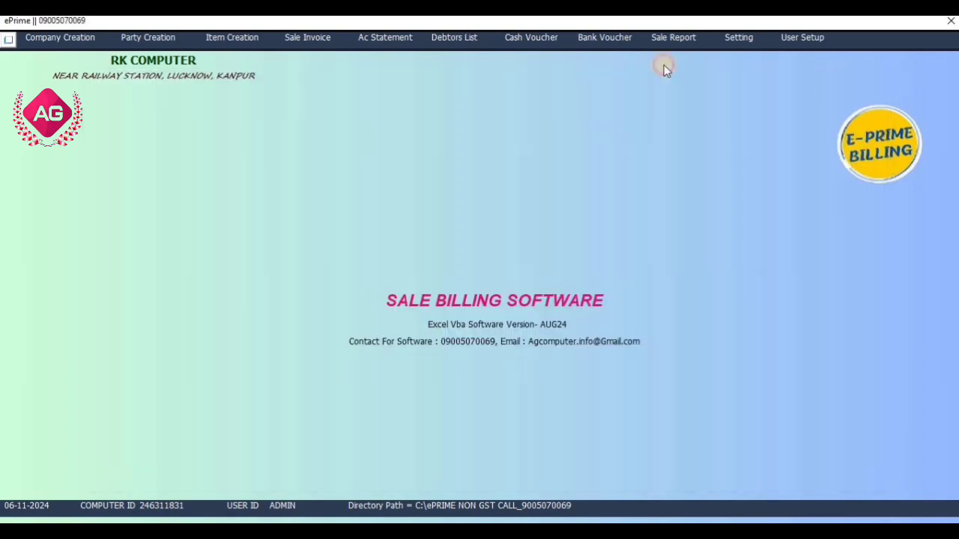
{"action": "left_click", "coordinate": [543, 40]}
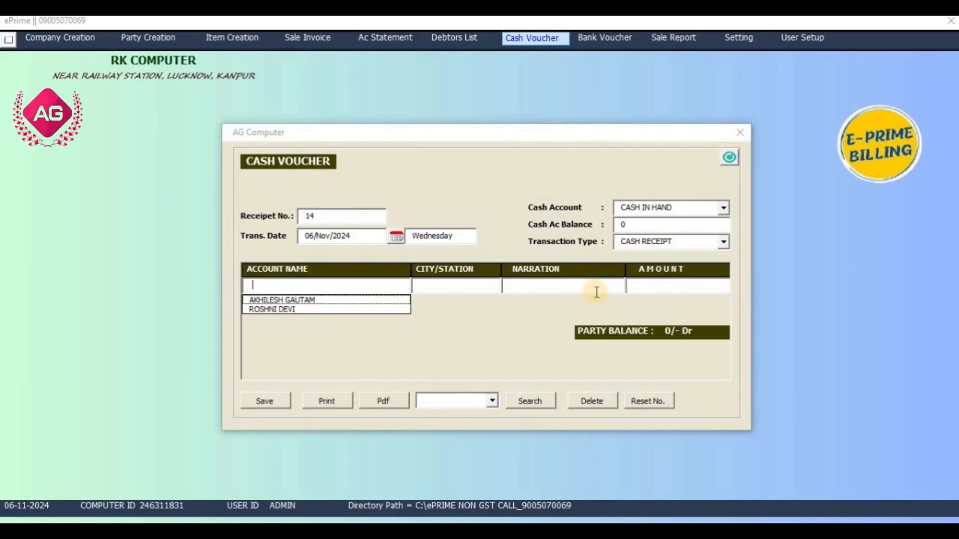
{"action": "key", "text": "Down"}
{"action": "key", "text": "Return"}
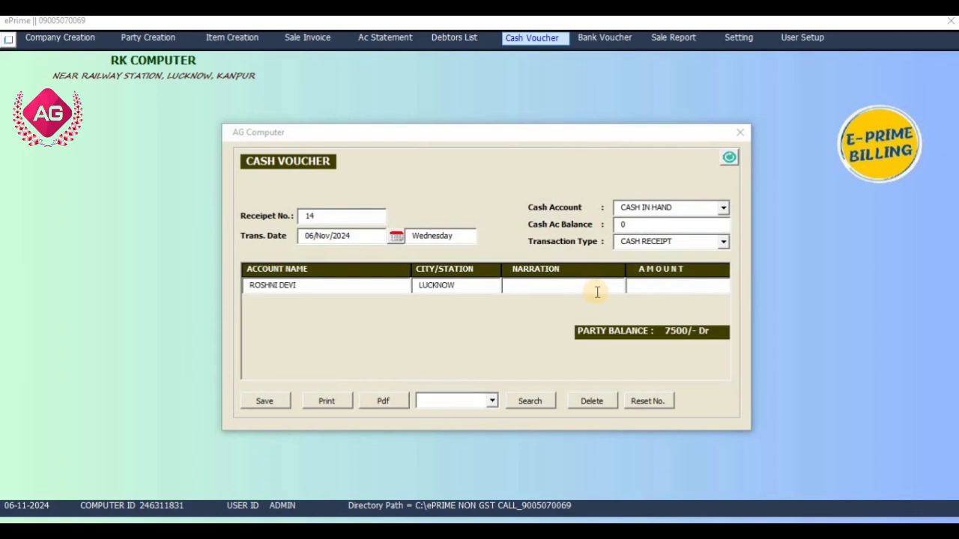
{"action": "left_click", "coordinate": [657, 225]}
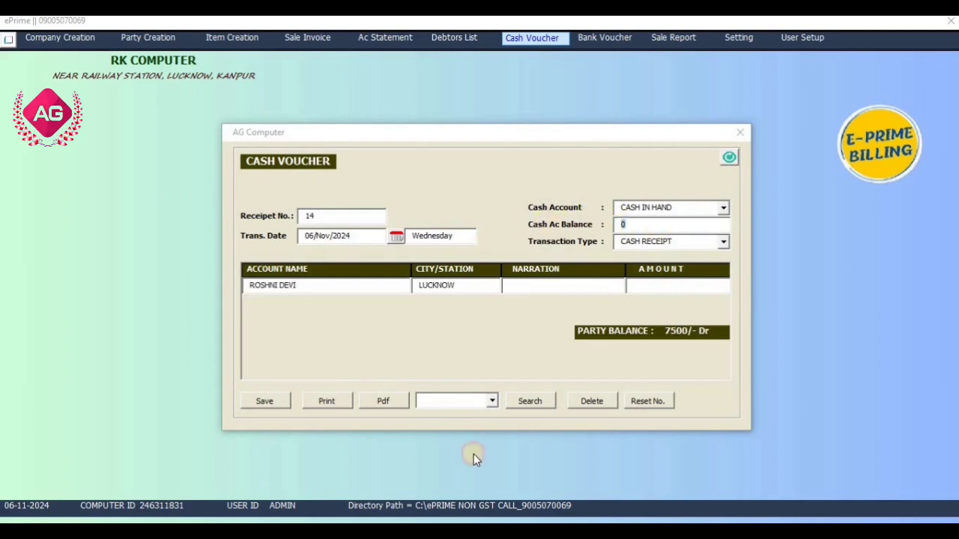
{"action": "left_click", "coordinate": [586, 292]}
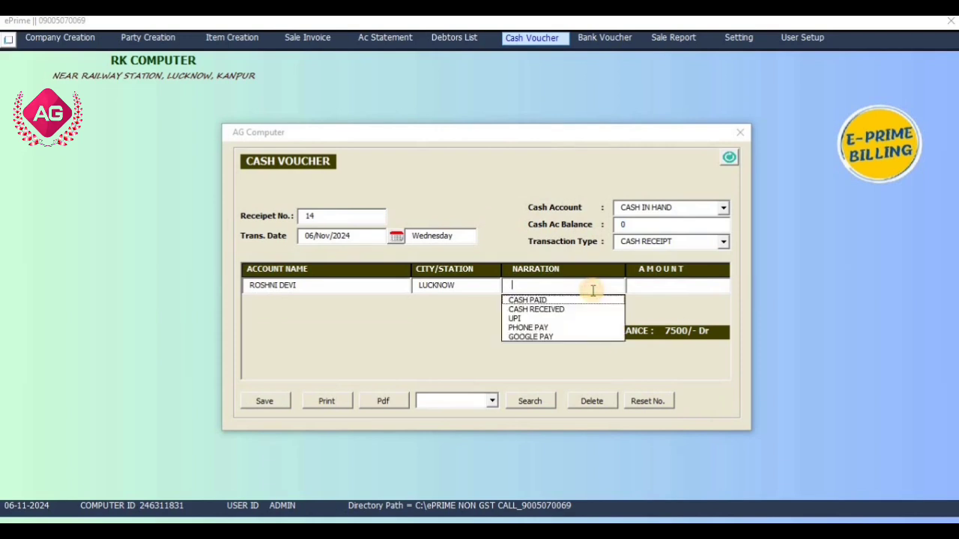
{"action": "key", "text": "Down"}
{"action": "key", "text": "Down"}
{"action": "key", "text": "Return"}
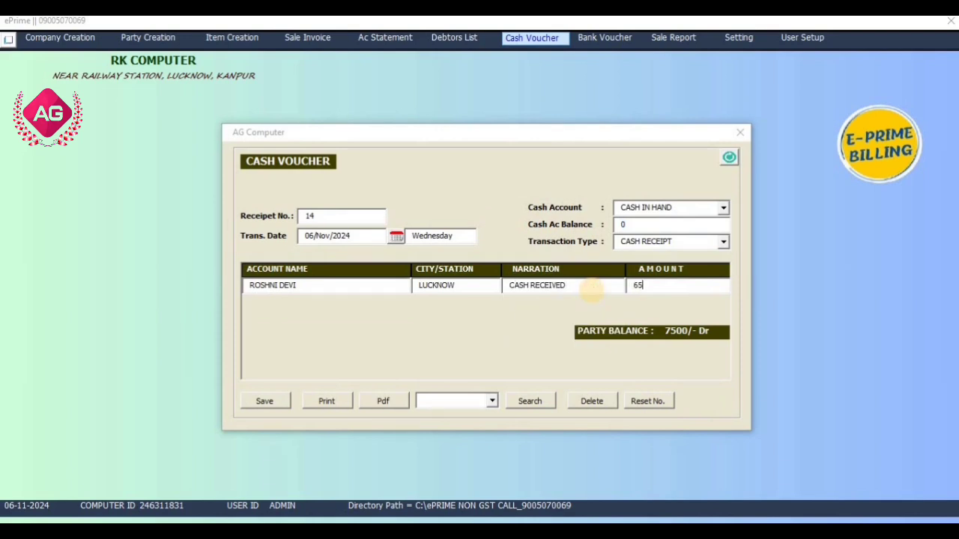
{"action": "left_click", "coordinate": [259, 401]}
{"action": "left_click", "coordinate": [490, 315]}
{"action": "left_click_drag", "start_coordinate": [650, 225], "coordinate": [607, 218]}
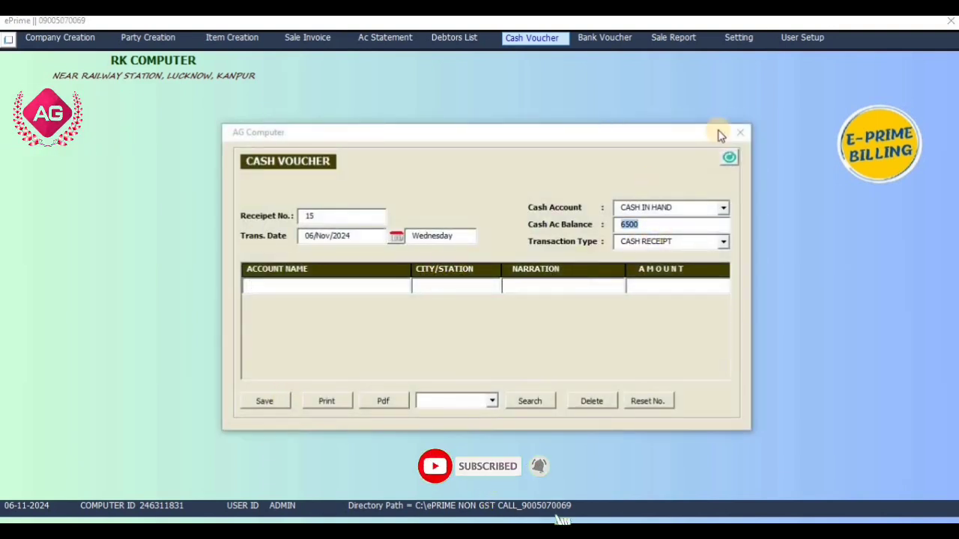
{"action": "left_click", "coordinate": [336, 287]}
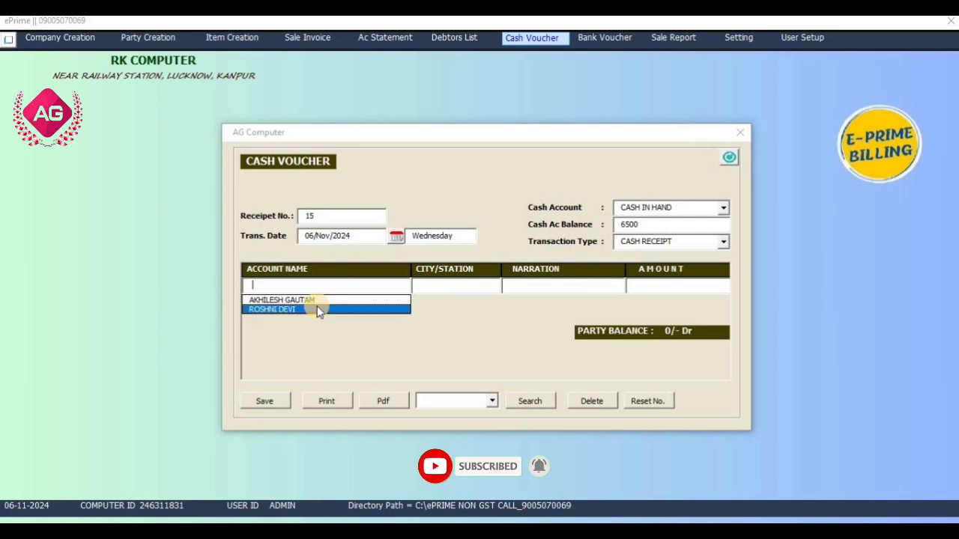
Confirm the customer's balance dropped to 1000 and export the debtors list as a PDF
{"action": "left_click", "coordinate": [317, 308]}
{"action": "left_click", "coordinate": [738, 132]}
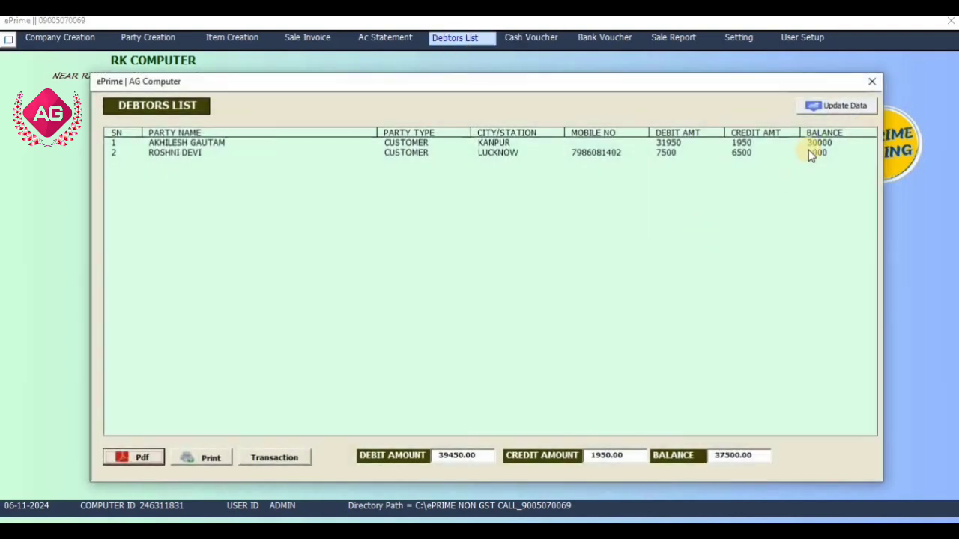
{"action": "left_click", "coordinate": [809, 152]}
{"action": "left_click", "coordinate": [131, 458]}
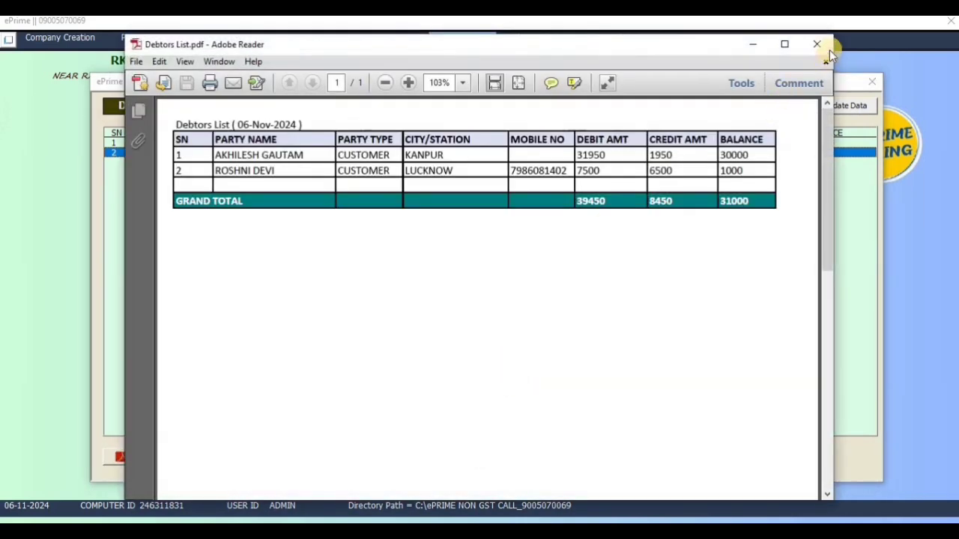
{"action": "left_click", "coordinate": [827, 48]}
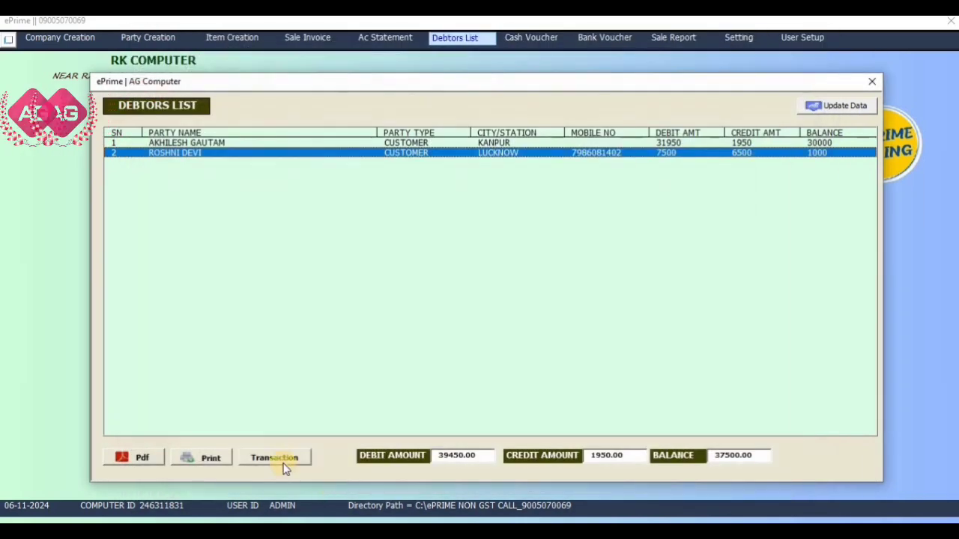
Launch cash and bank vouchers for the customer from the debtors list, then close everything
{"action": "left_click", "coordinate": [274, 457]}
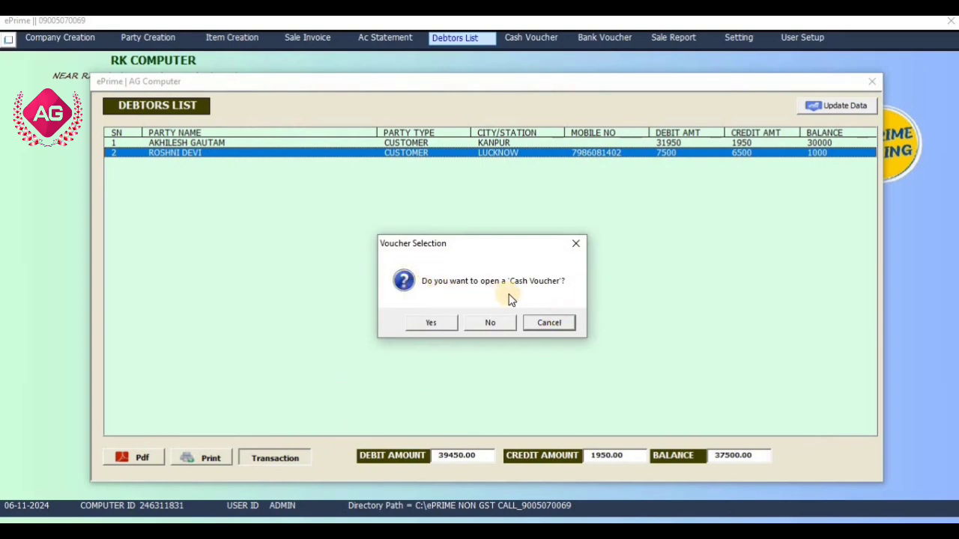
{"action": "left_click", "coordinate": [431, 323]}
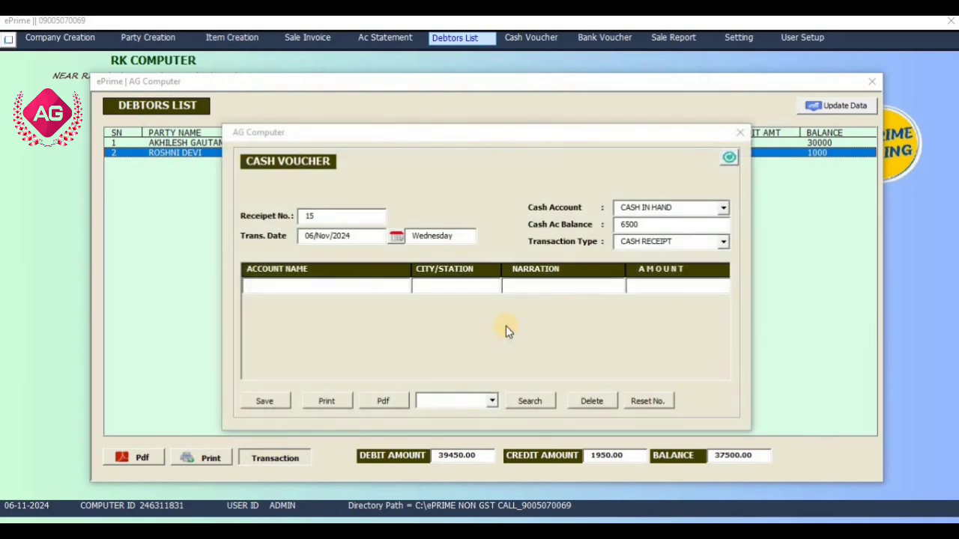
{"action": "left_click", "coordinate": [739, 133]}
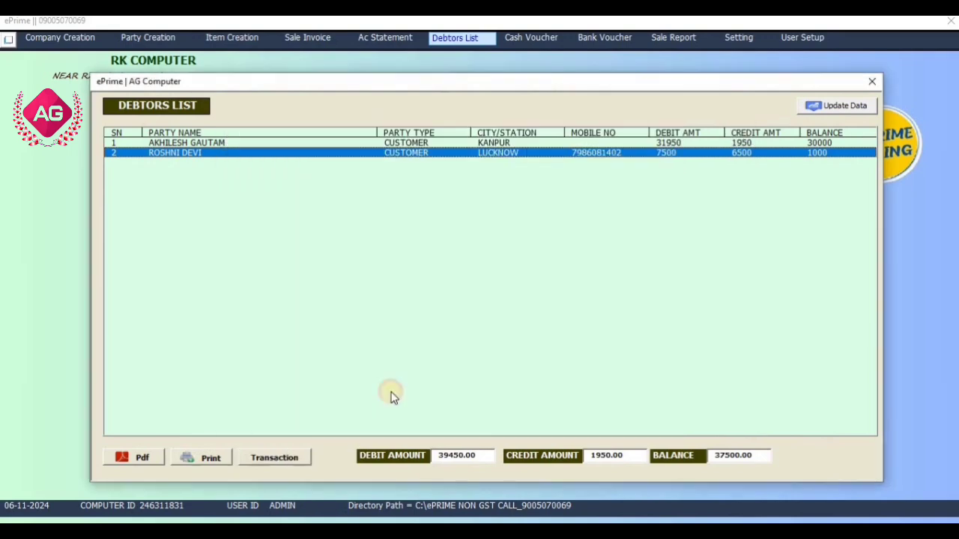
{"action": "left_click", "coordinate": [277, 455]}
{"action": "left_click", "coordinate": [490, 323]}
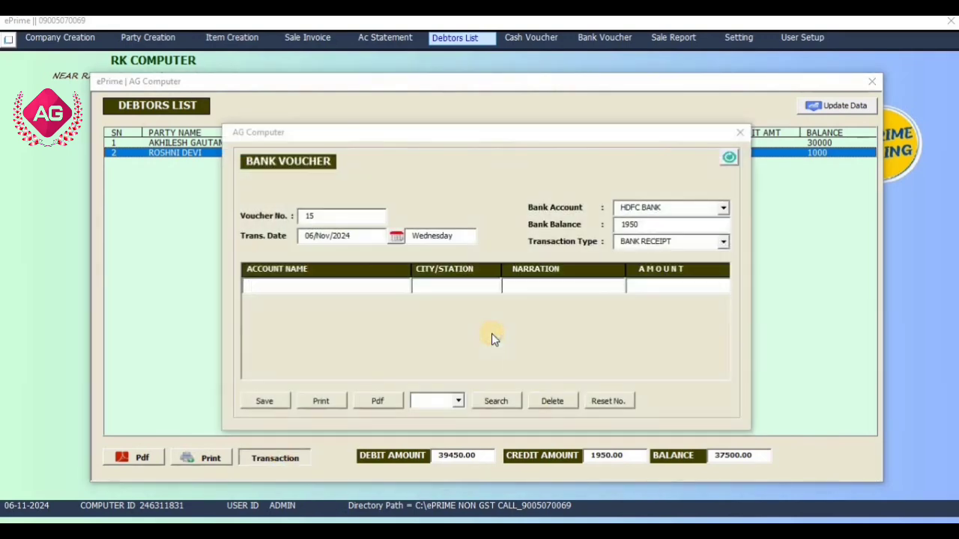
{"action": "left_click", "coordinate": [739, 133]}
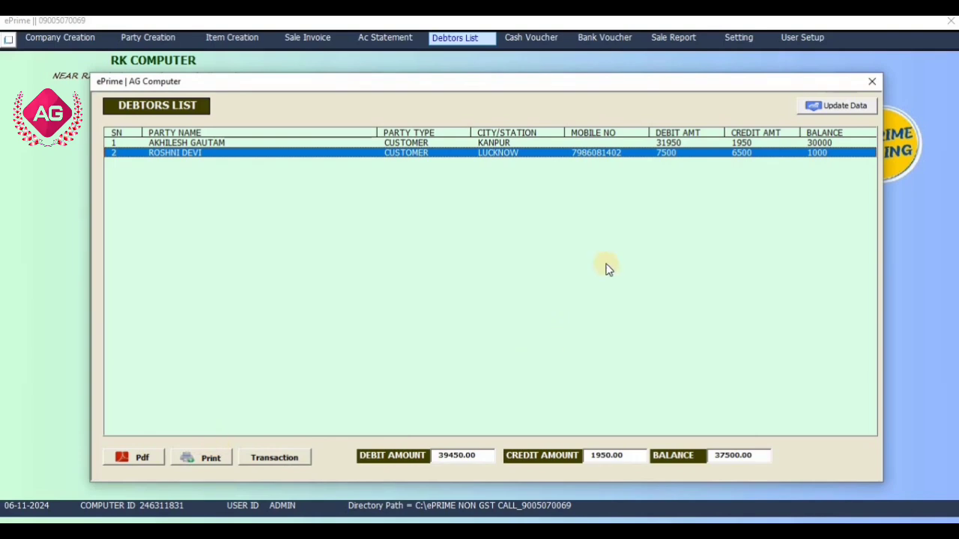
{"action": "left_click", "coordinate": [872, 81]}
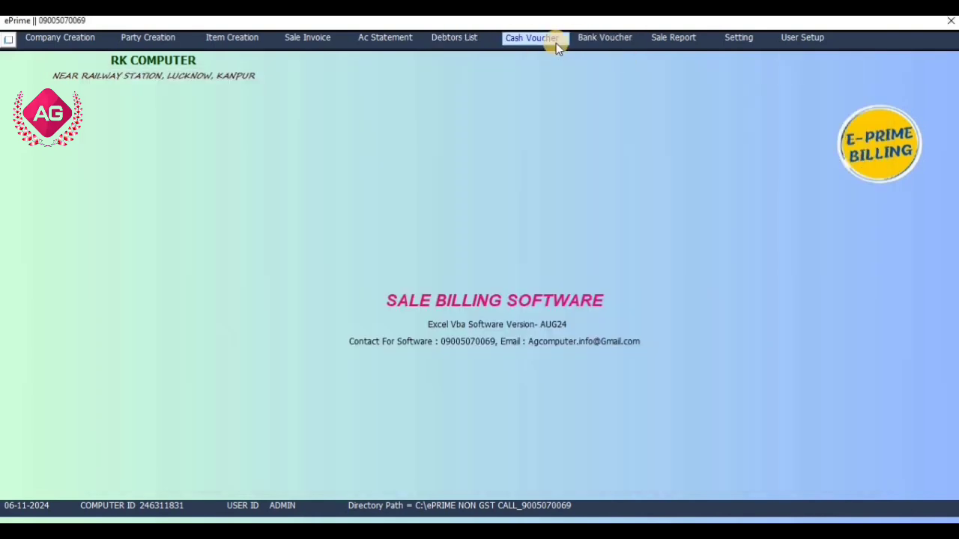
Save a 200 PHONE PAY bank receipt from the customer into HDFC BANK, bringing it to 2150
{"action": "left_click", "coordinate": [556, 42]}
{"action": "left_click", "coordinate": [734, 128]}
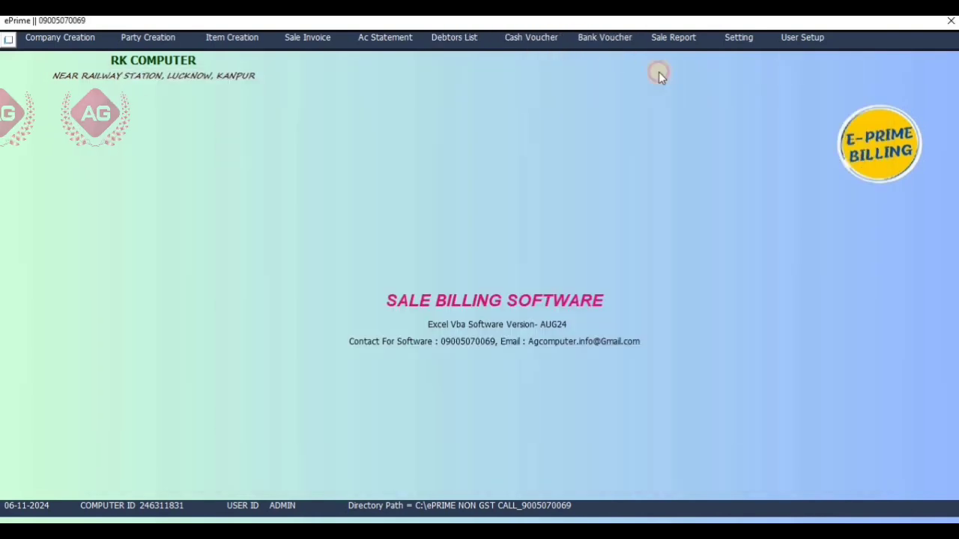
{"action": "left_click", "coordinate": [605, 38]}
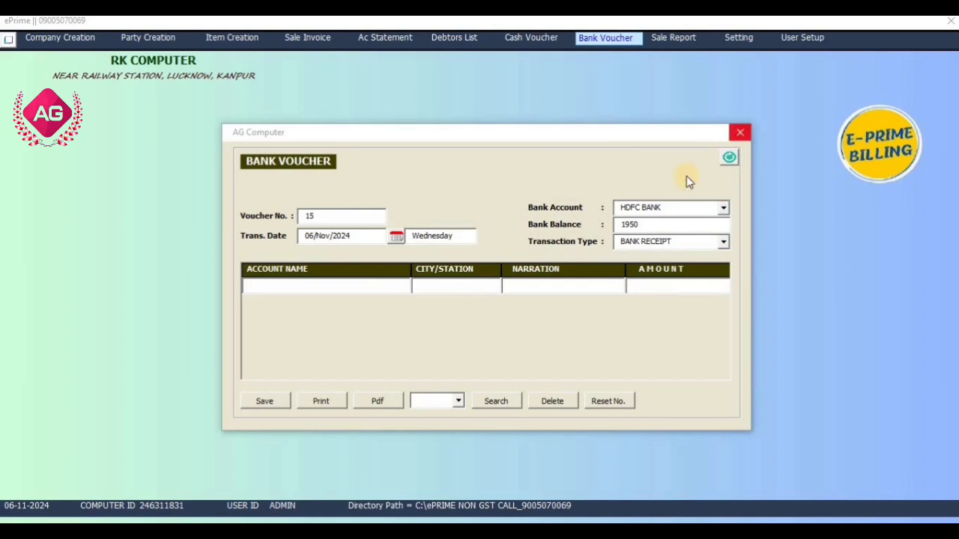
{"action": "left_click", "coordinate": [658, 228]}
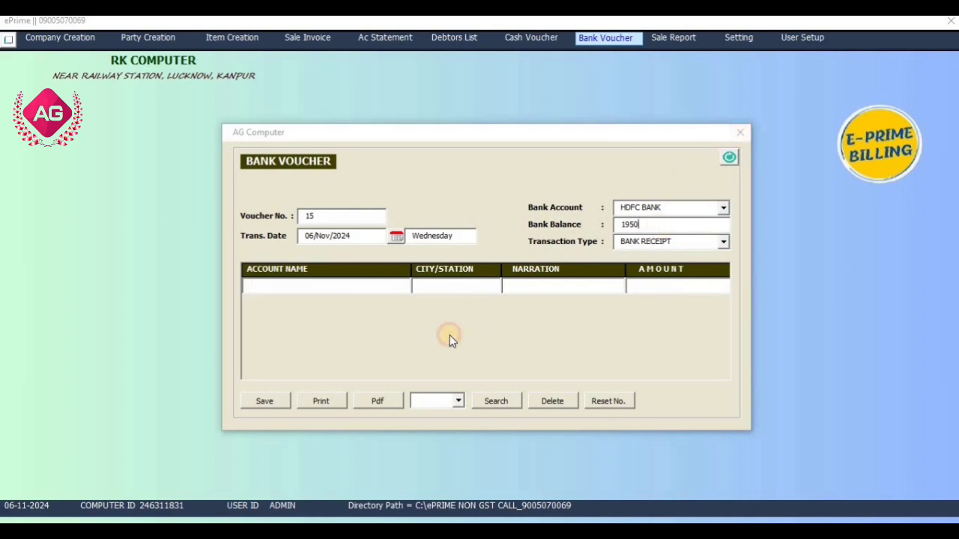
{"action": "left_click", "coordinate": [383, 309]}
{"action": "left_click", "coordinate": [574, 287]}
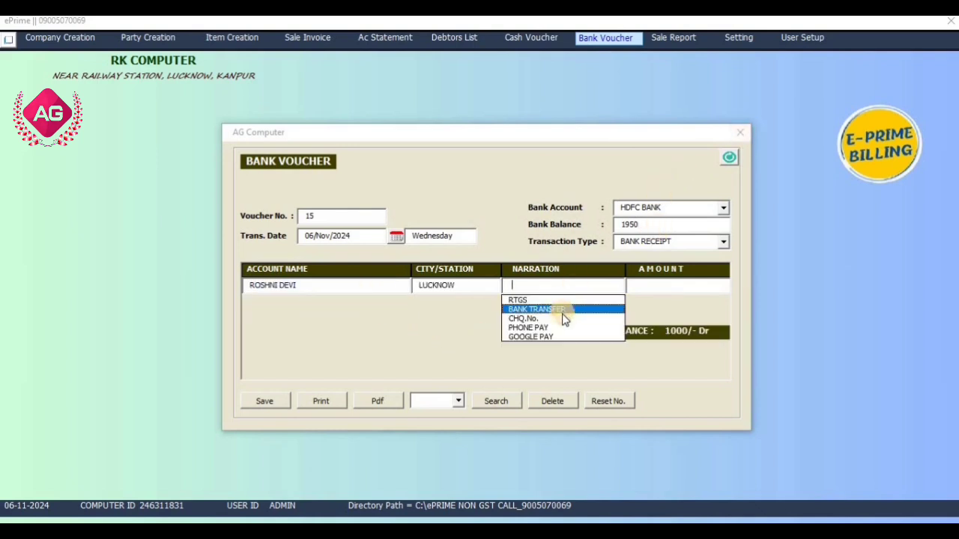
{"action": "left_click", "coordinate": [561, 328]}
{"action": "left_click", "coordinate": [690, 281]}
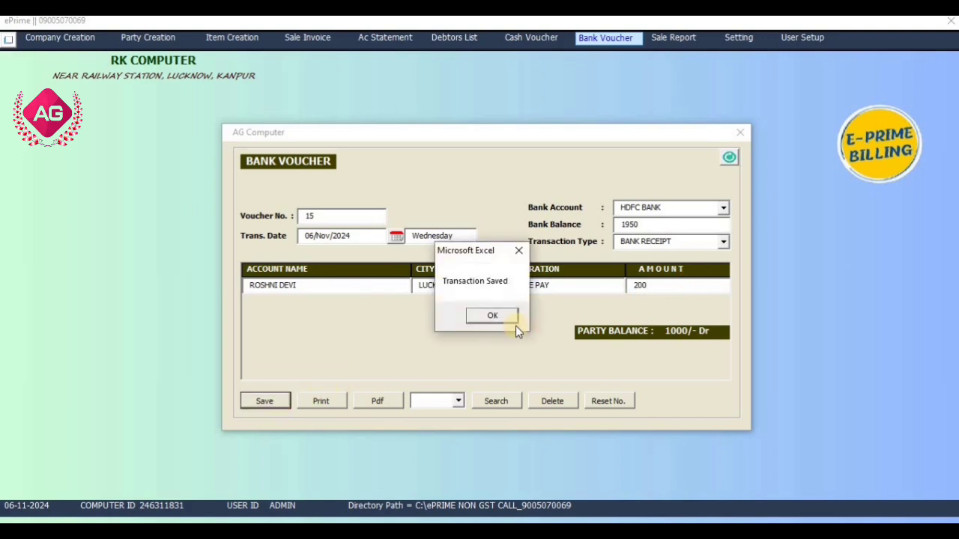
{"action": "left_click", "coordinate": [507, 317]}
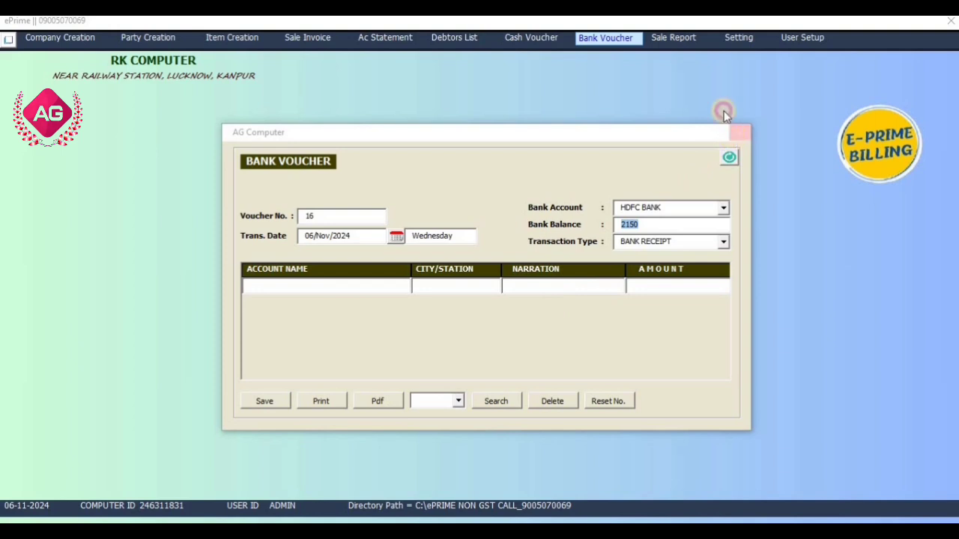
{"action": "left_click", "coordinate": [738, 133]}
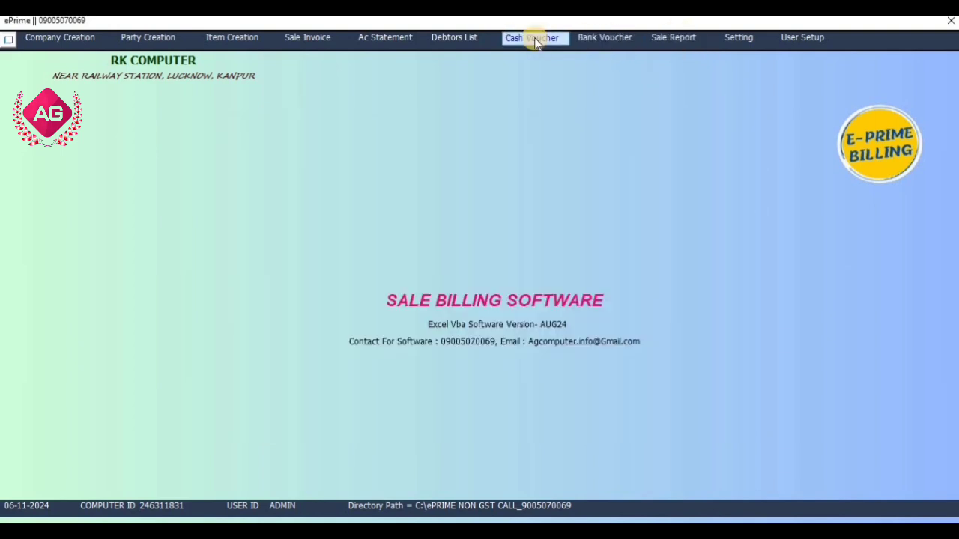
{"action": "left_click", "coordinate": [388, 42]}
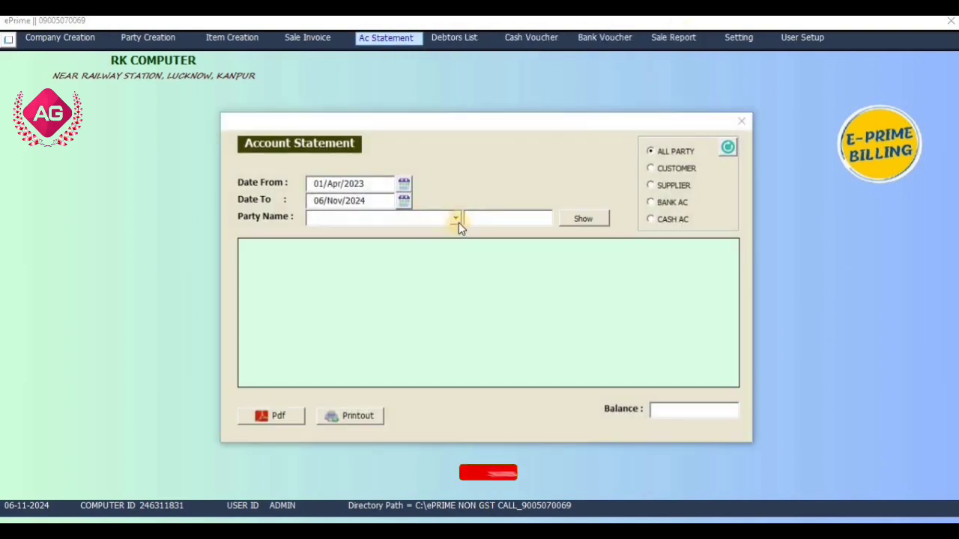
{"action": "left_click", "coordinate": [456, 218]}
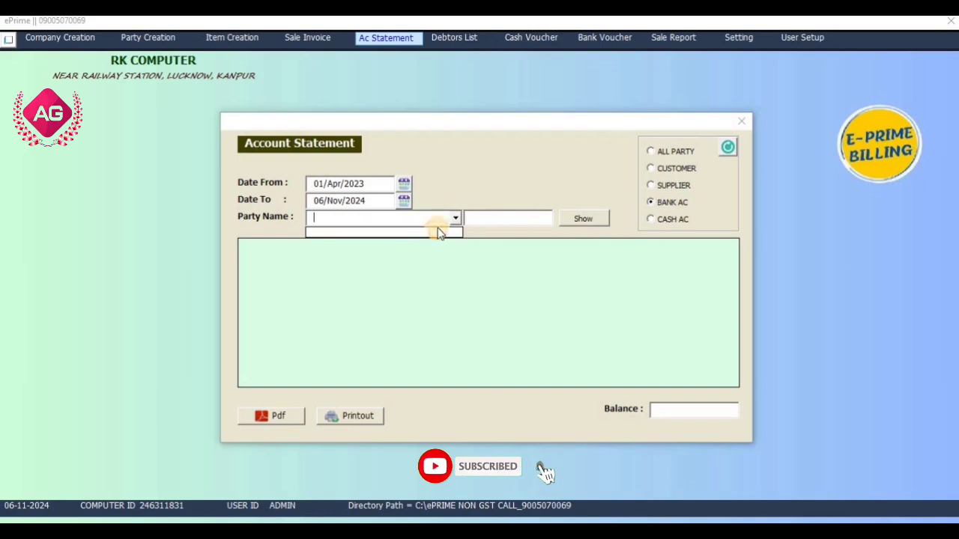
{"action": "left_click", "coordinate": [739, 126]}
{"action": "left_click", "coordinate": [739, 125]}
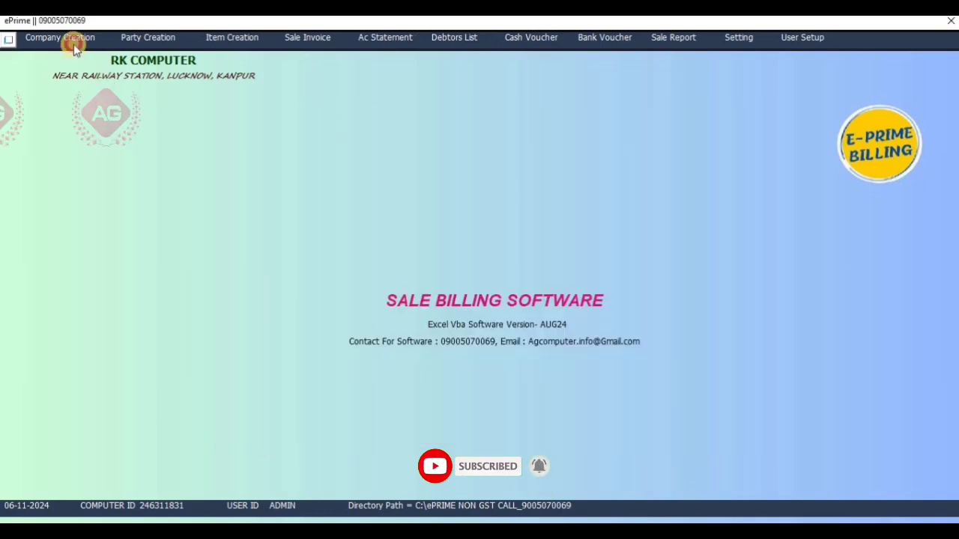
{"action": "left_click", "coordinate": [69, 39]}
{"action": "left_click", "coordinate": [665, 60]}
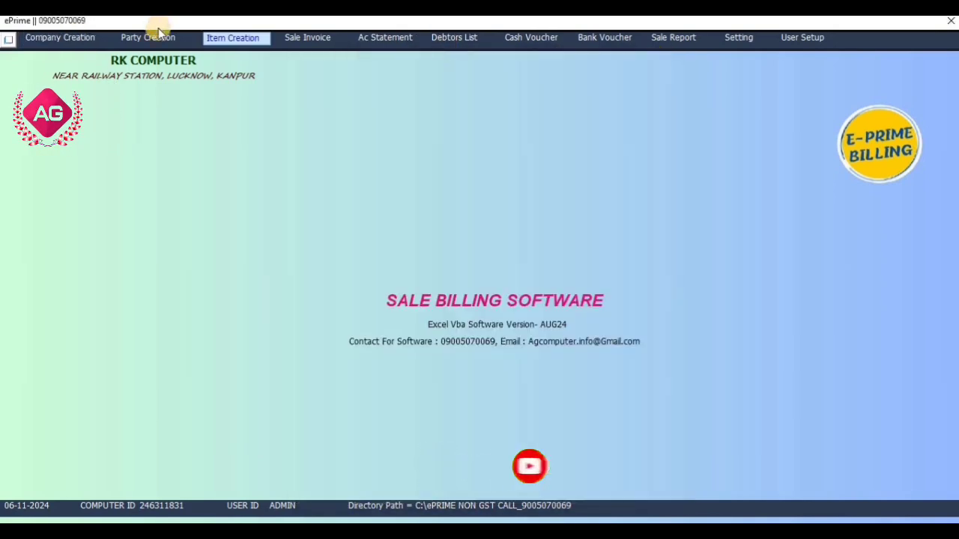
{"action": "left_click", "coordinate": [150, 38]}
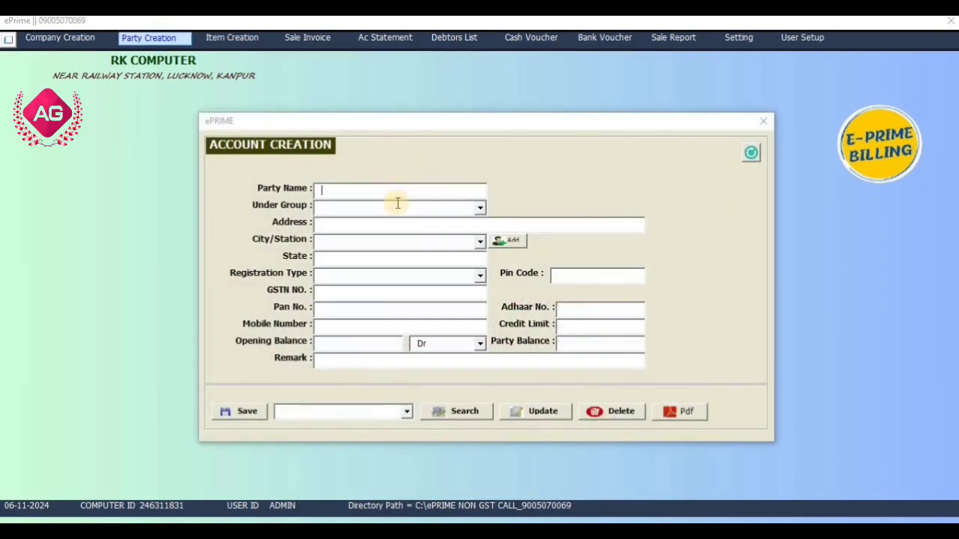
{"action": "left_click", "coordinate": [762, 122]}
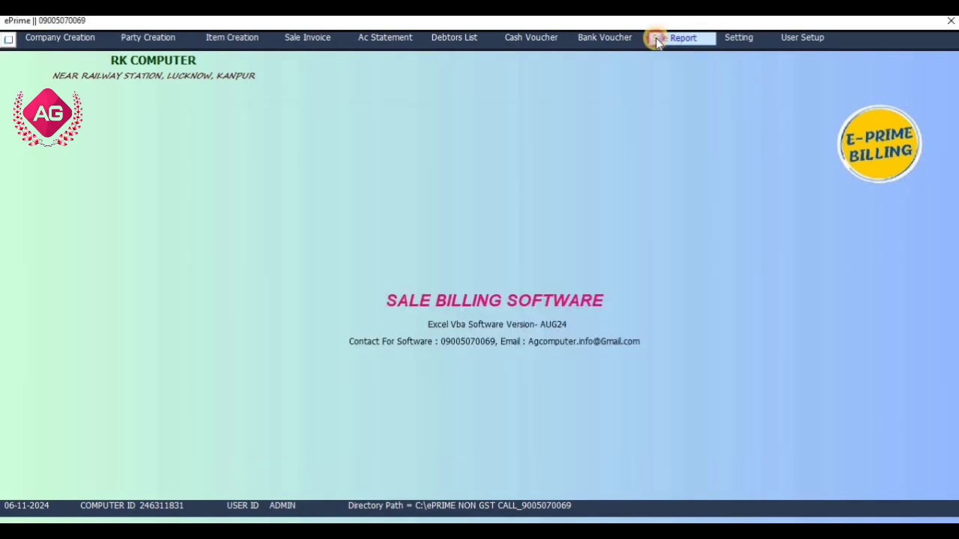
{"action": "left_click", "coordinate": [657, 41]}
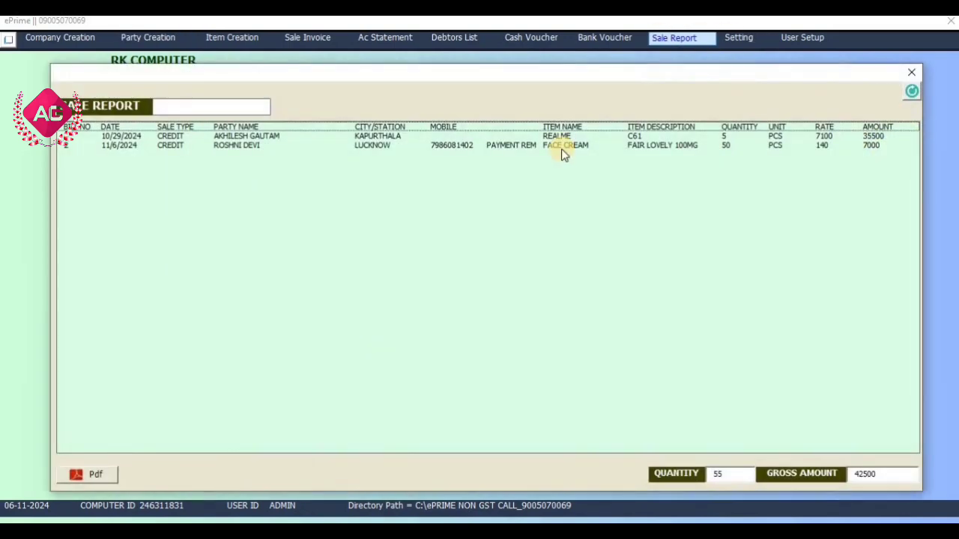
{"action": "left_click", "coordinate": [133, 145]}
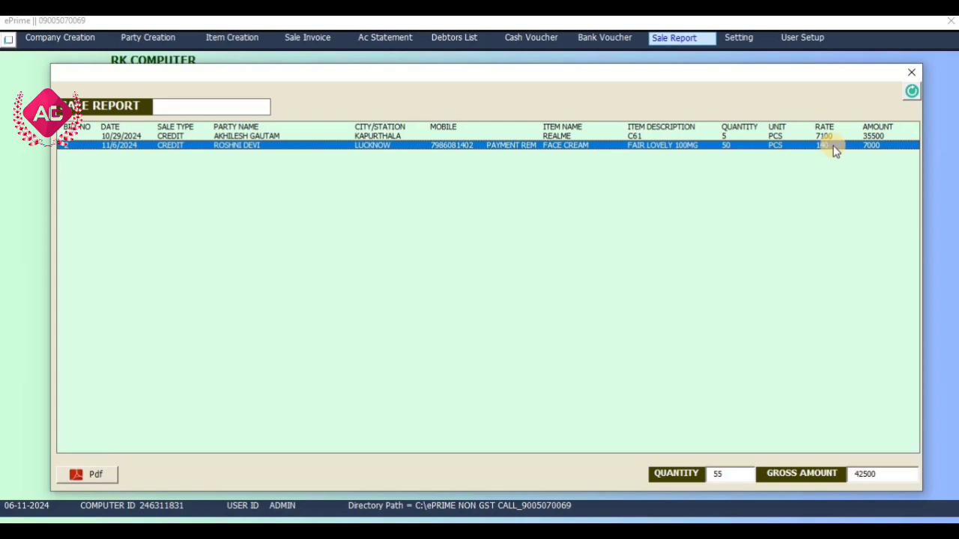
{"action": "left_click", "coordinate": [908, 74]}
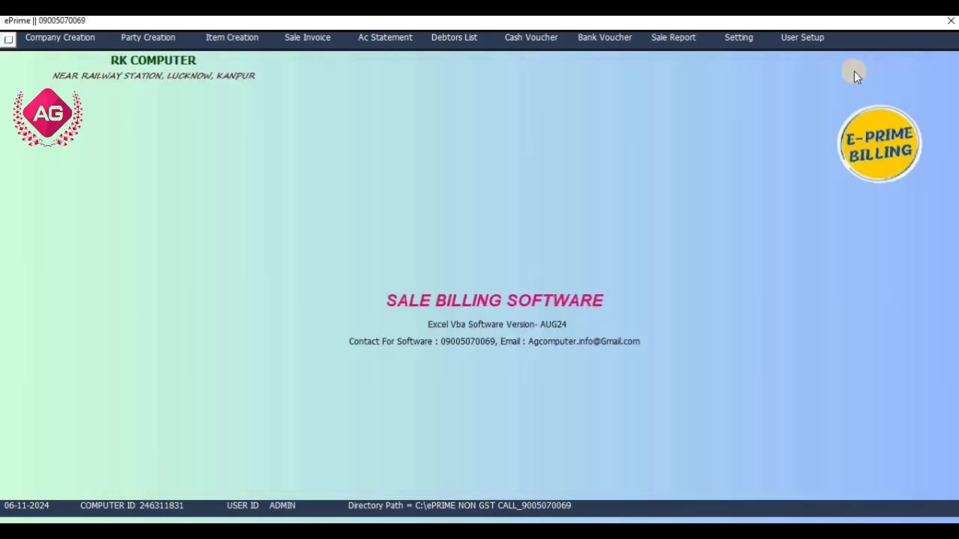
{"action": "left_click", "coordinate": [754, 41]}
{"action": "left_click", "coordinate": [740, 158]}
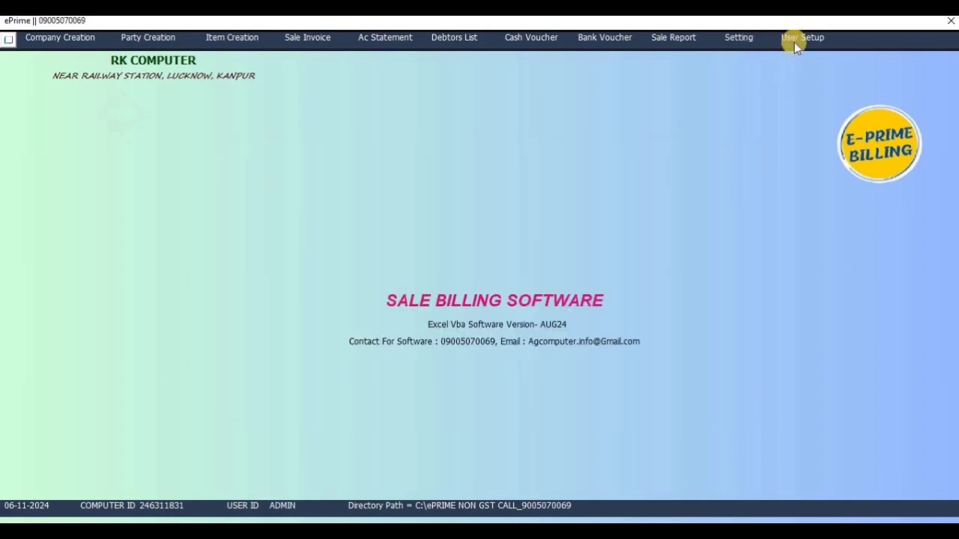
{"action": "left_click", "coordinate": [795, 39]}
{"action": "left_click", "coordinate": [712, 156]}
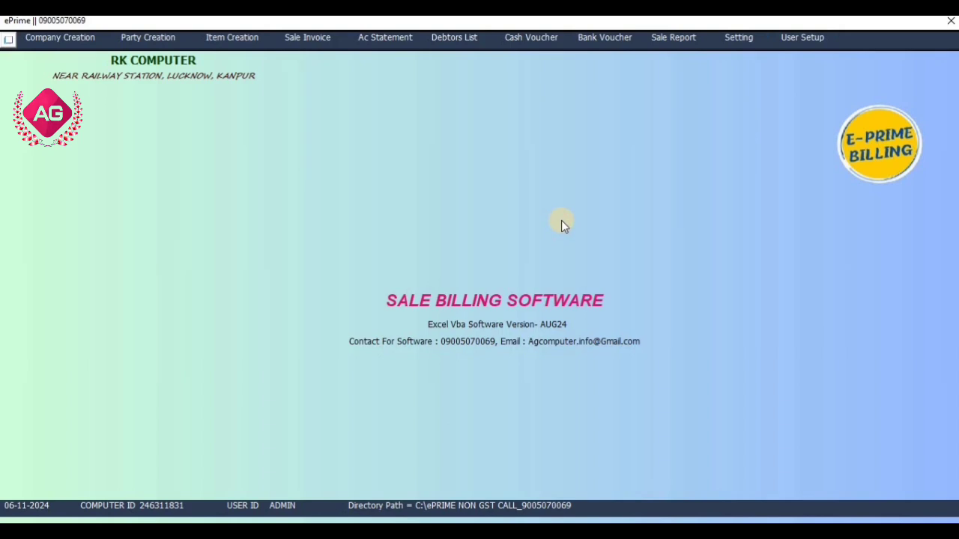
Open the software's data folder from the Directory Path and enter SALE BILL
{"action": "left_click", "coordinate": [442, 506]}
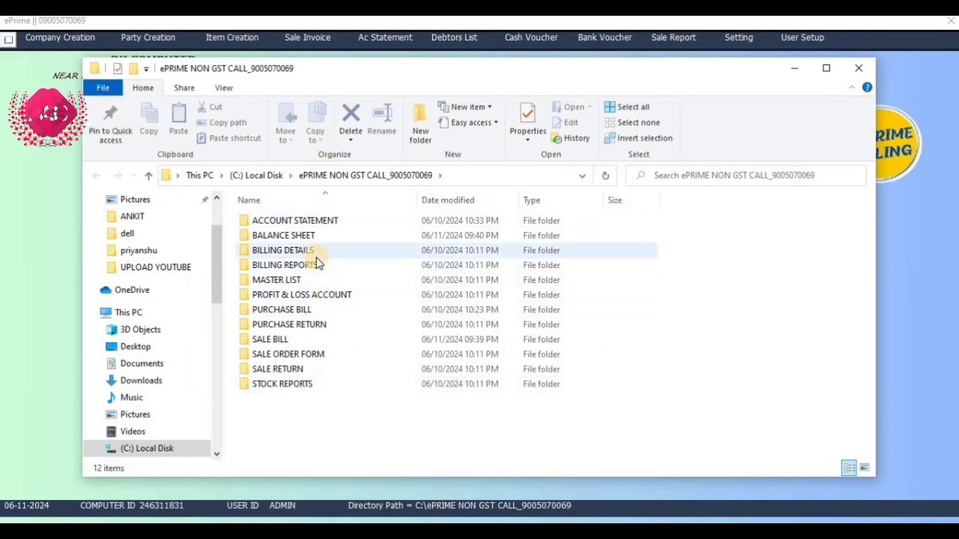
{"action": "double_click", "coordinate": [312, 337]}
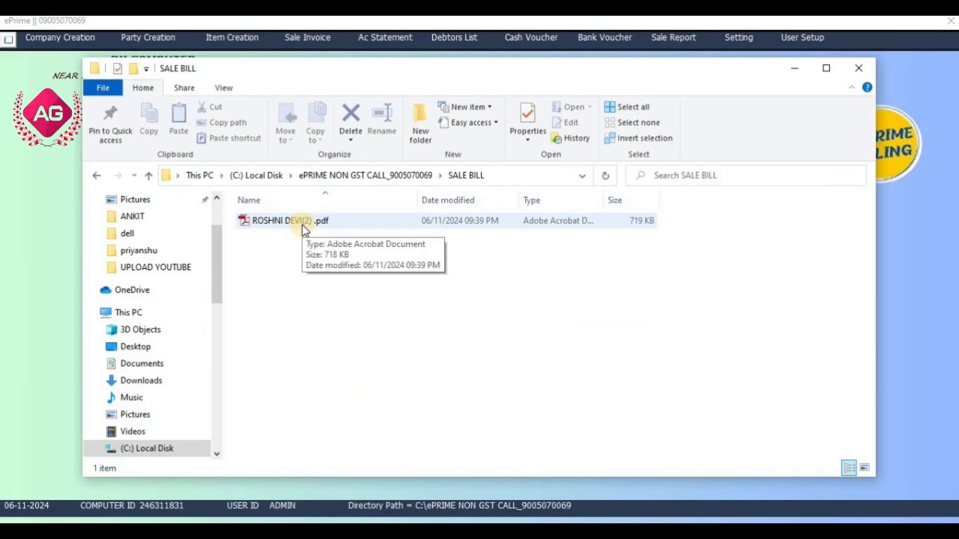
View the saved bill 2 PDF in Adobe Reader, then close Reader and Explorer
{"action": "double_click", "coordinate": [324, 222]}
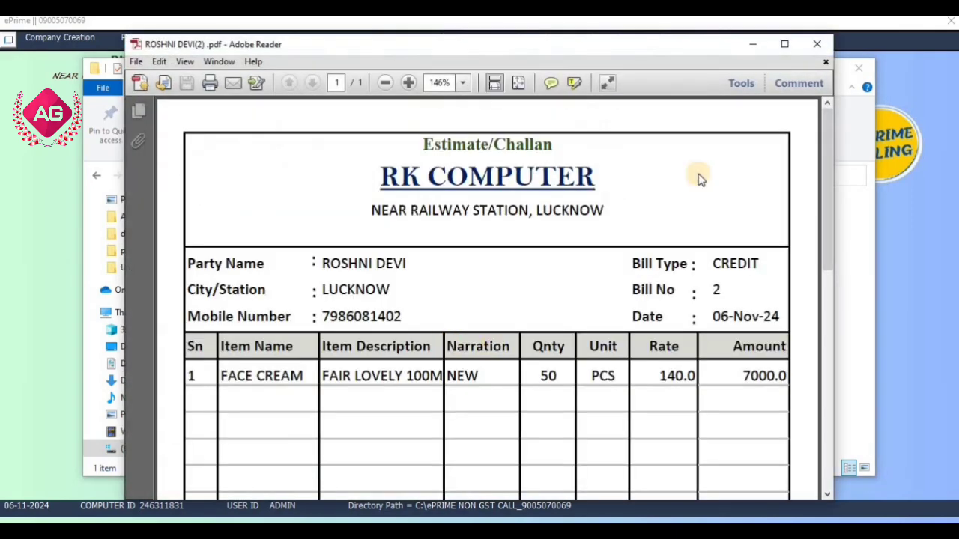
{"action": "left_click", "coordinate": [817, 44]}
{"action": "left_click", "coordinate": [858, 68]}
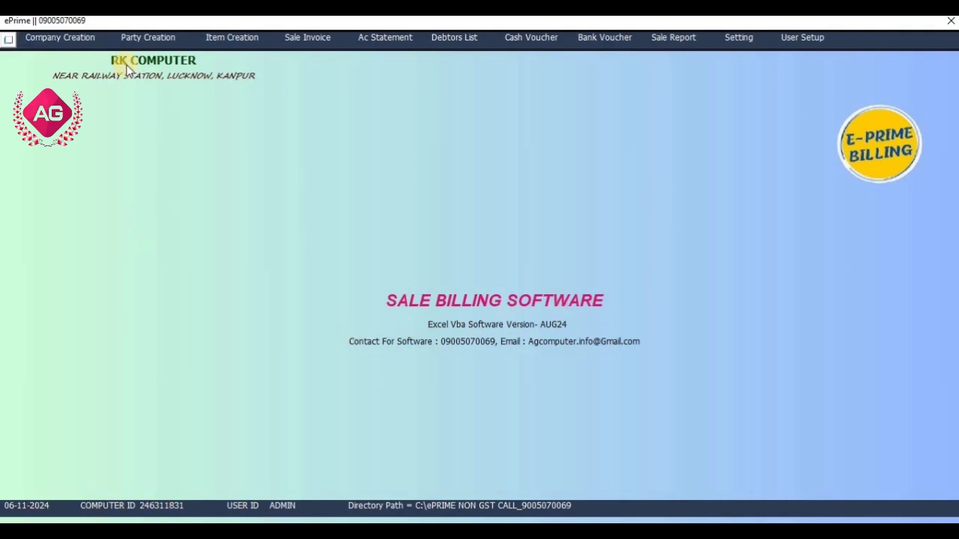
Replace company name RK COMPUTER with AKHILESH ENT. in the company details and save
{"action": "left_click", "coordinate": [81, 44]}
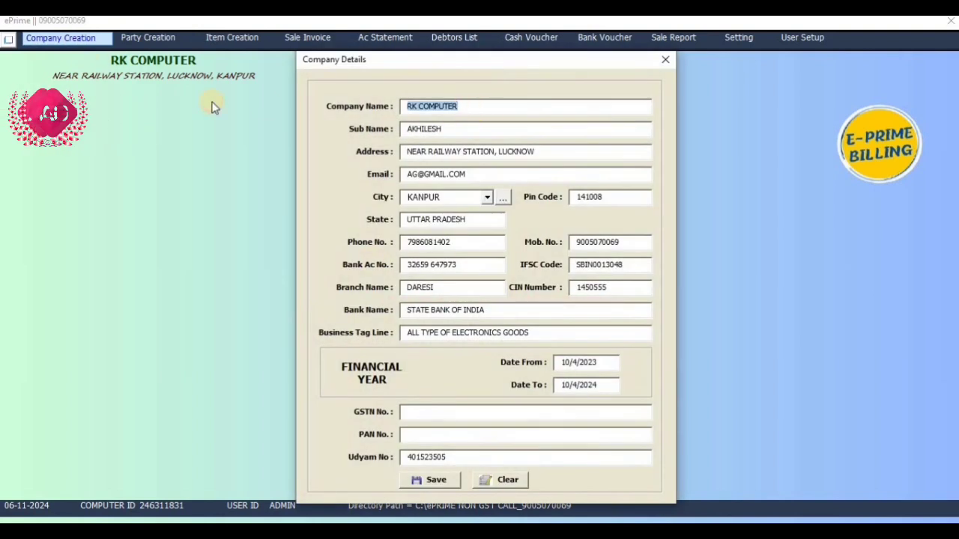
{"action": "type", "text": "RK"}
{"action": "key", "text": "BackSpace"}
{"action": "key", "text": "BackSpace"}
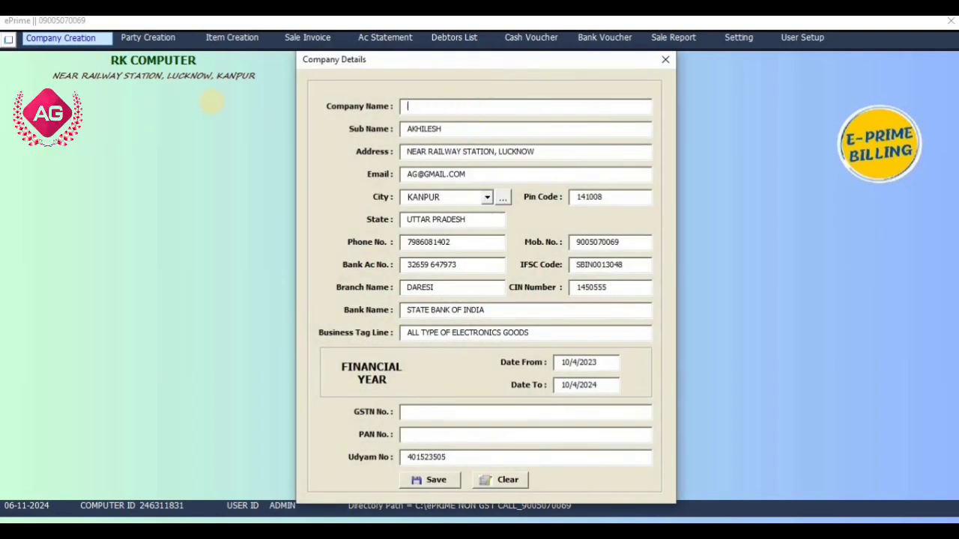
{"action": "type", "text": "AKHILESH ENT."}
{"action": "left_click", "coordinate": [432, 480]}
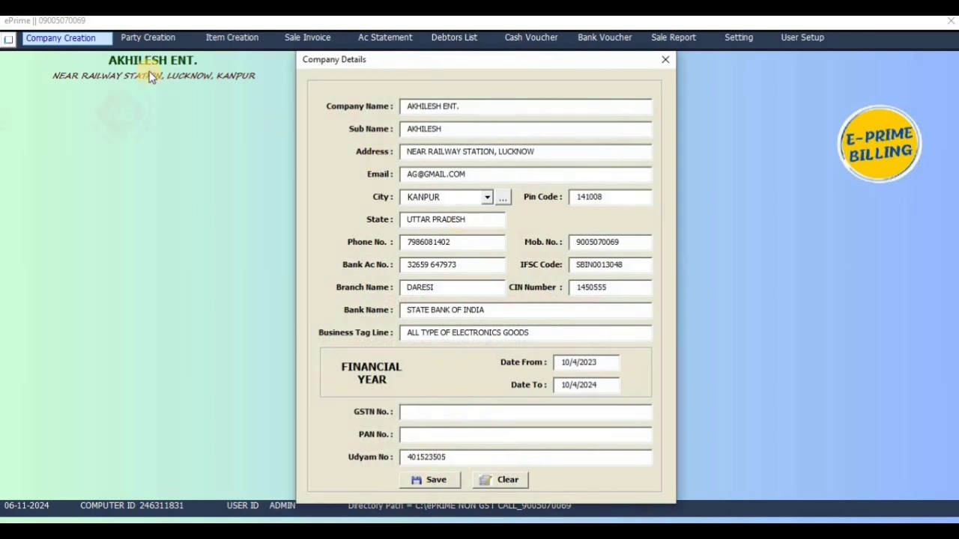
{"action": "left_click", "coordinate": [664, 60]}
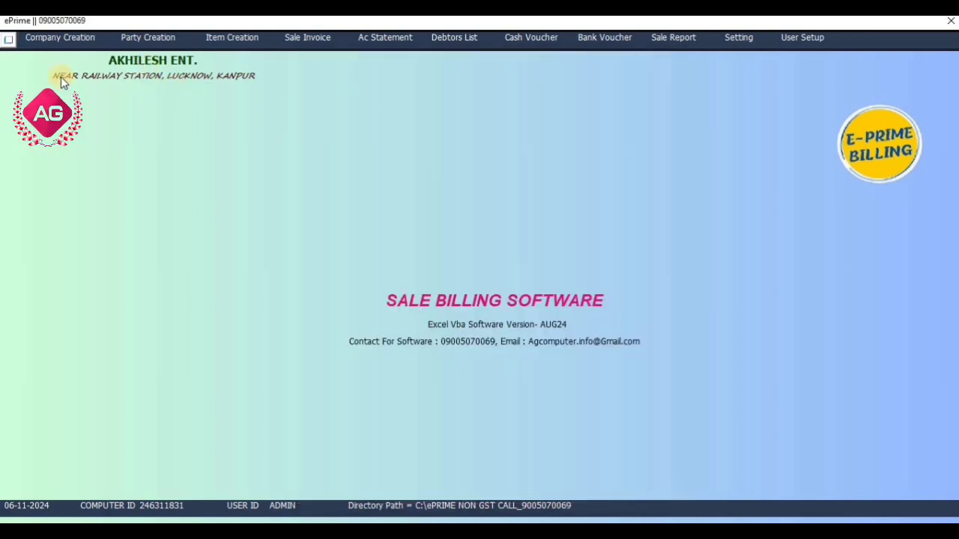